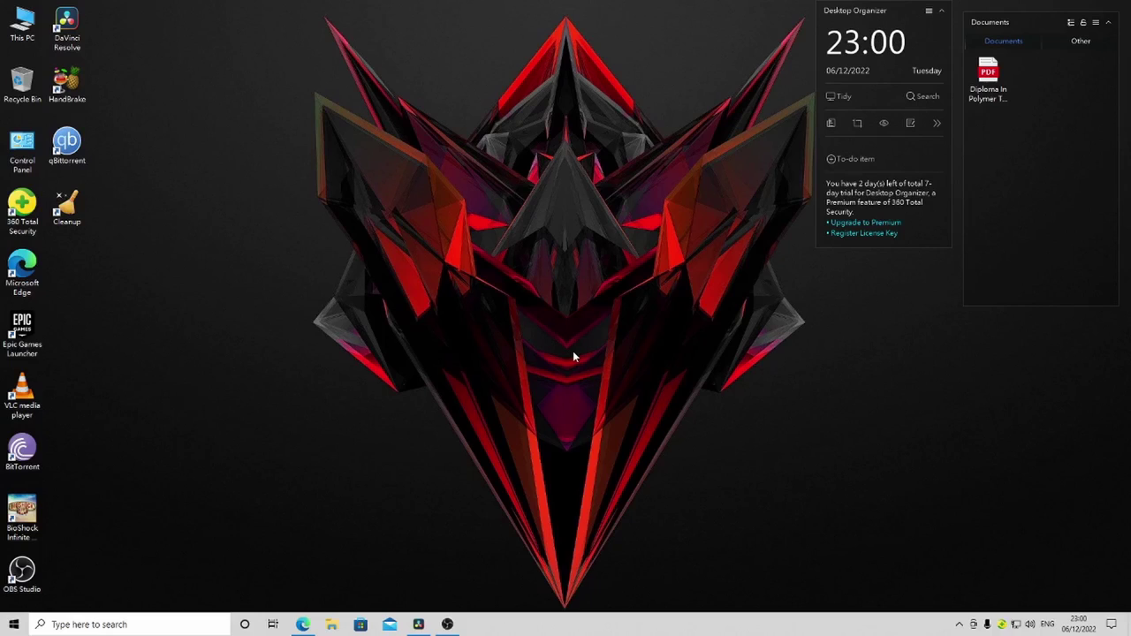
- Refresh the desktop
right_click(494, 318)
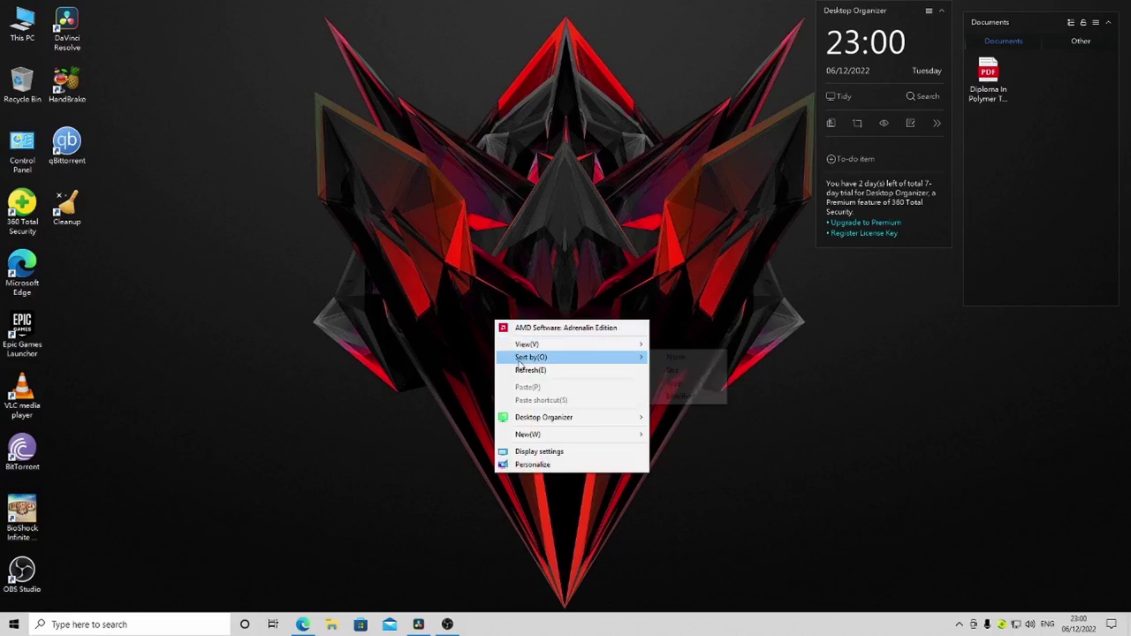
left_click(521, 370)
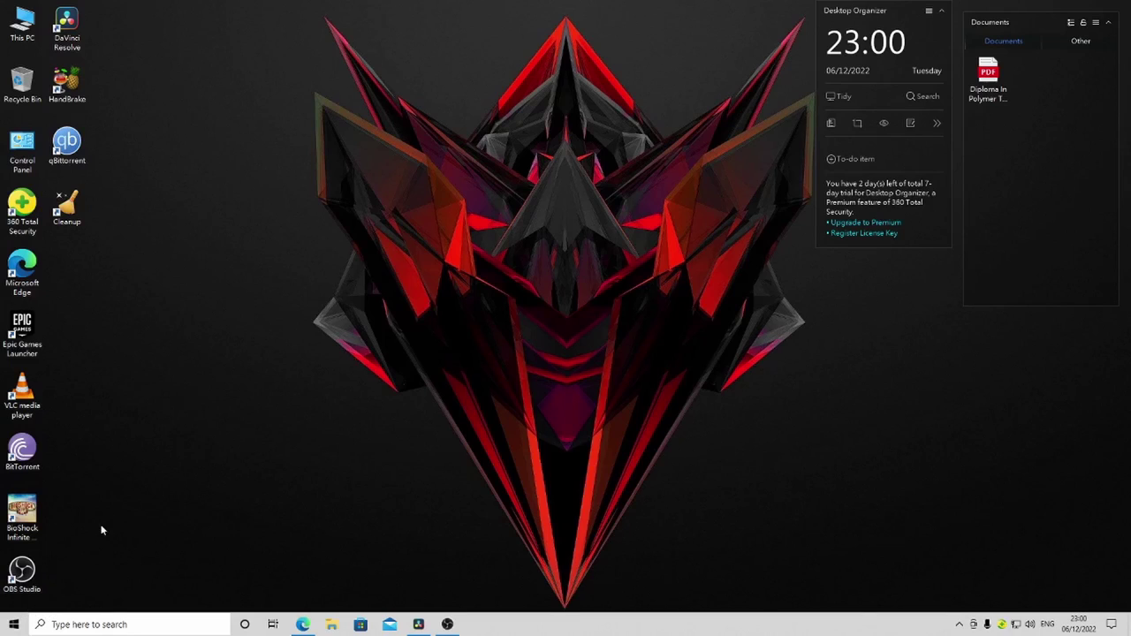
- In the Windows general privacy options, turn off website access to the language list, app-launch tracking and suggested content in Settings
left_click(24, 624)
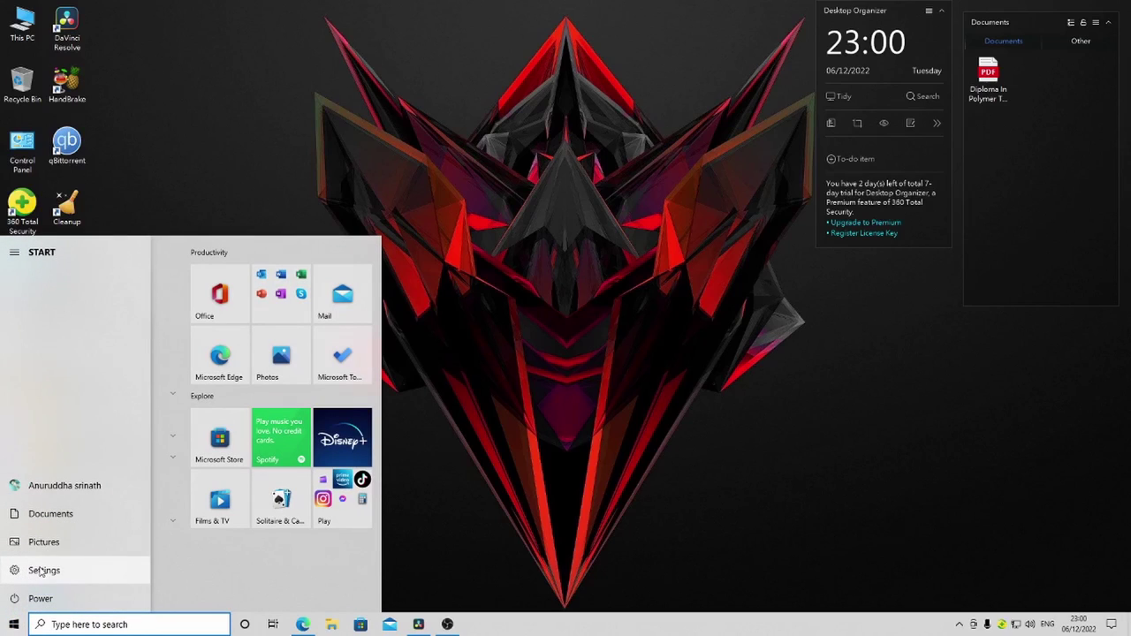
left_click(41, 571)
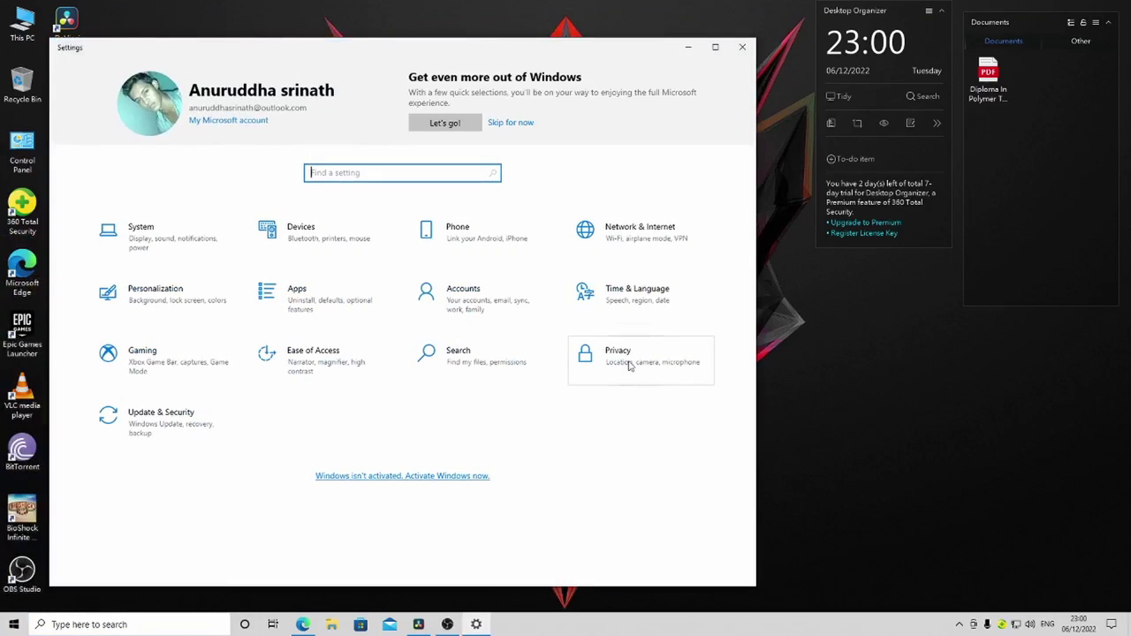
left_click(634, 363)
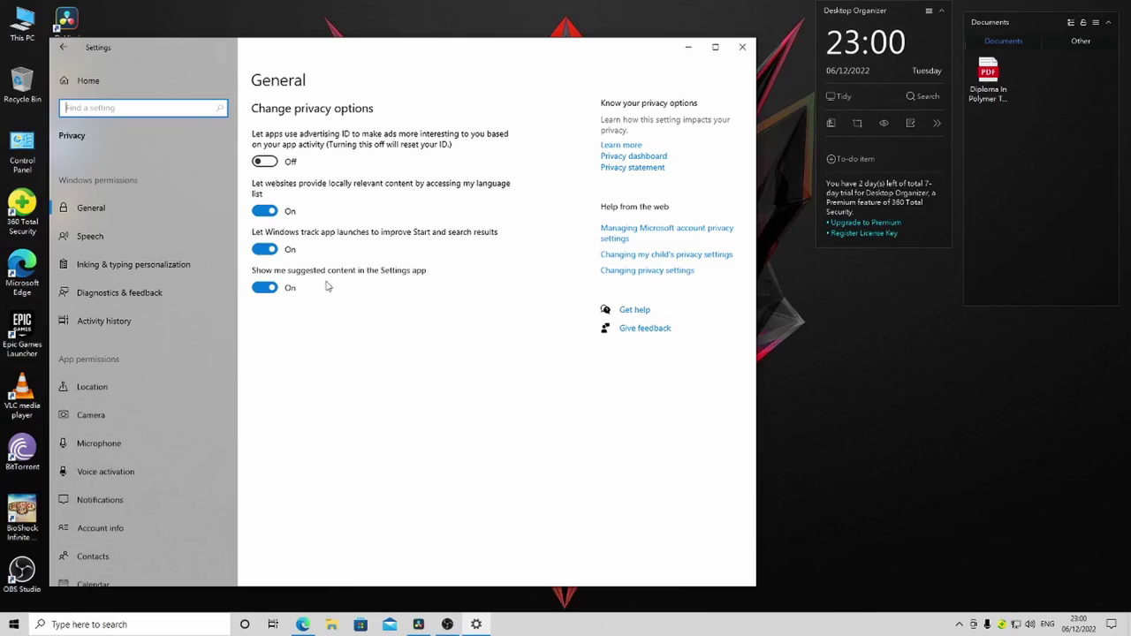
left_click(264, 210)
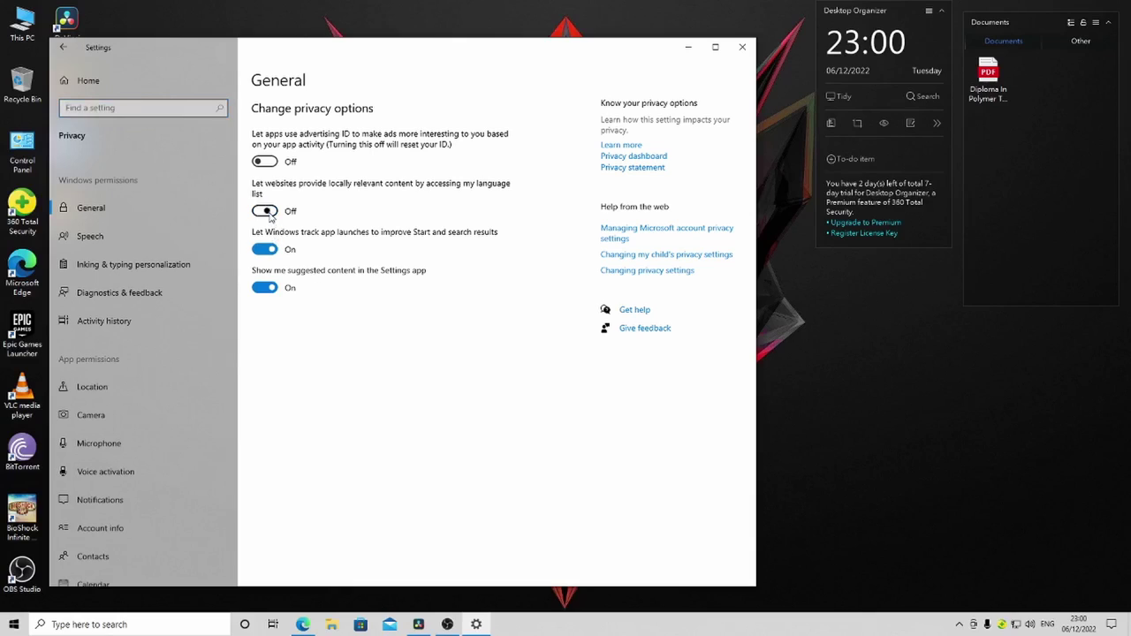
left_click(265, 249)
left_click(265, 288)
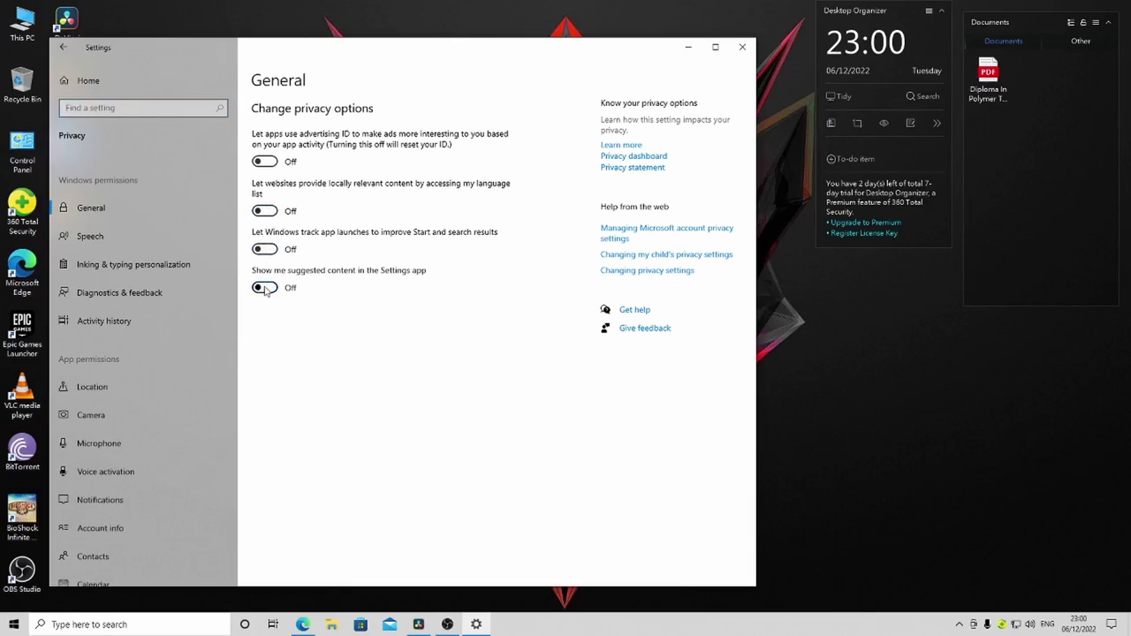
- Turn off online speech recognition and the inking and typing personalization dictionary
left_click(121, 241)
left_click(265, 230)
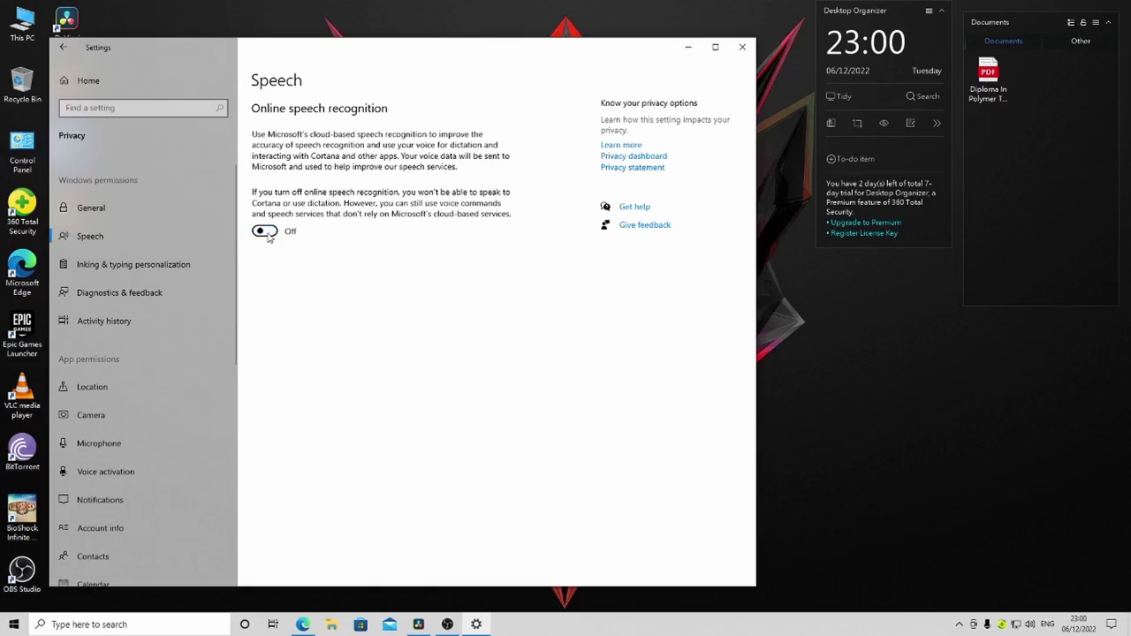
left_click(176, 265)
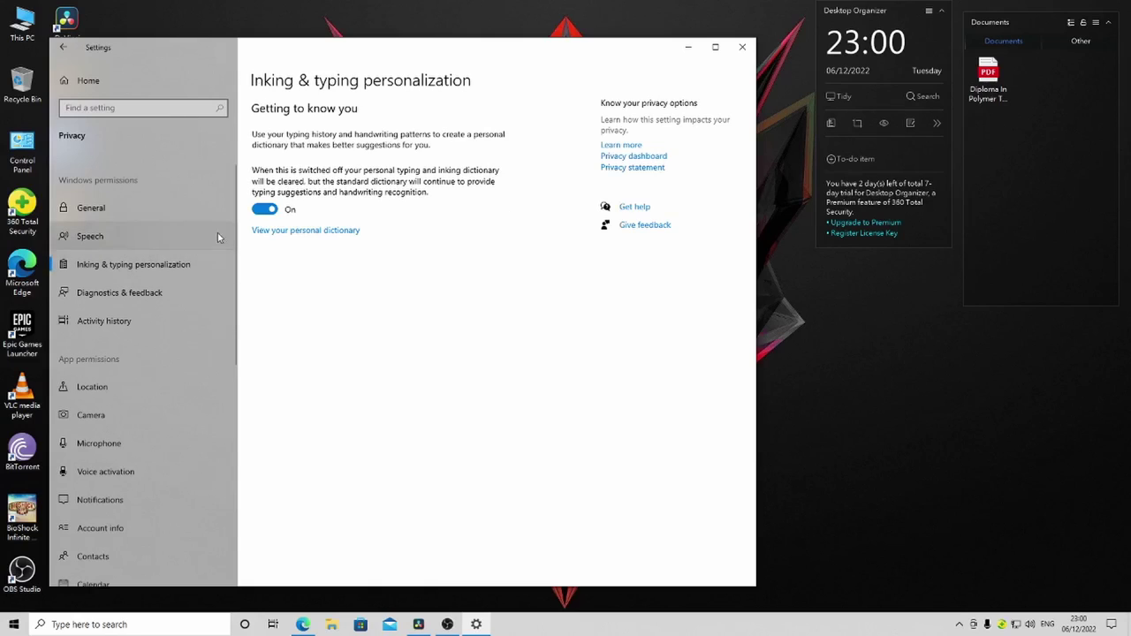
left_click(265, 210)
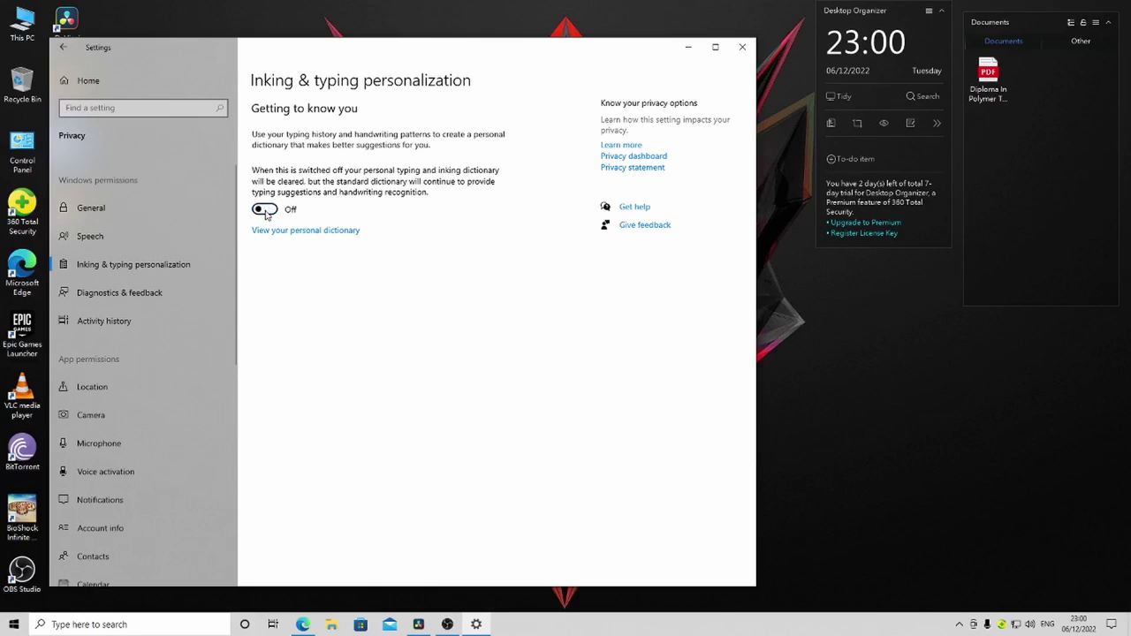
- Turn off the View diagnostic data setting under Diagnostics & feedback
left_click(162, 292)
scroll(301, 336, "down", 3)
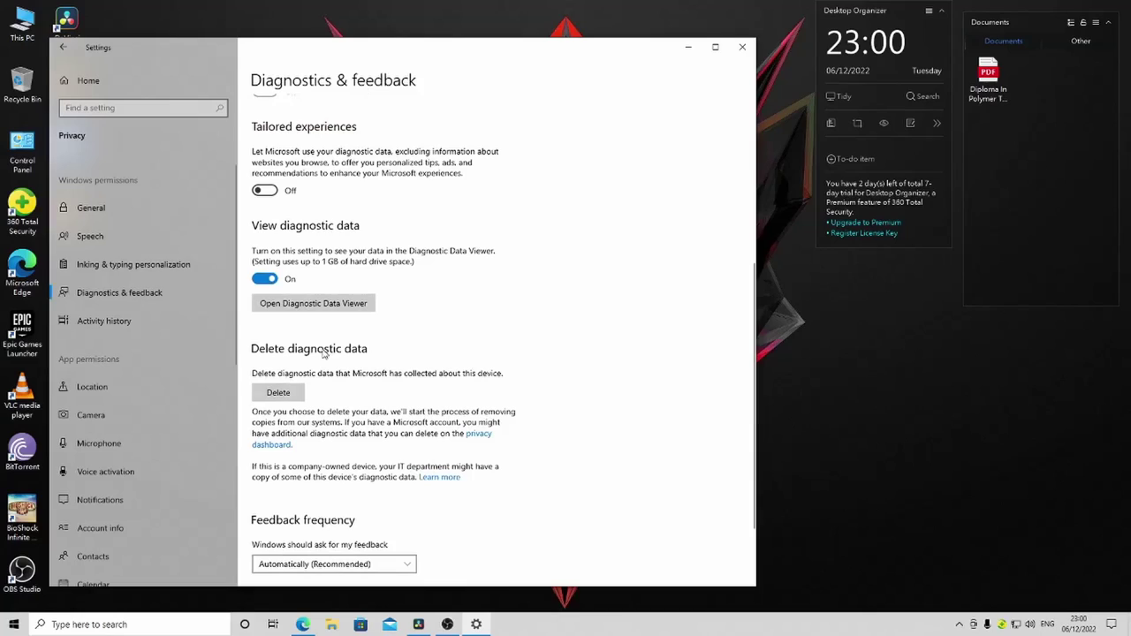
left_click(265, 279)
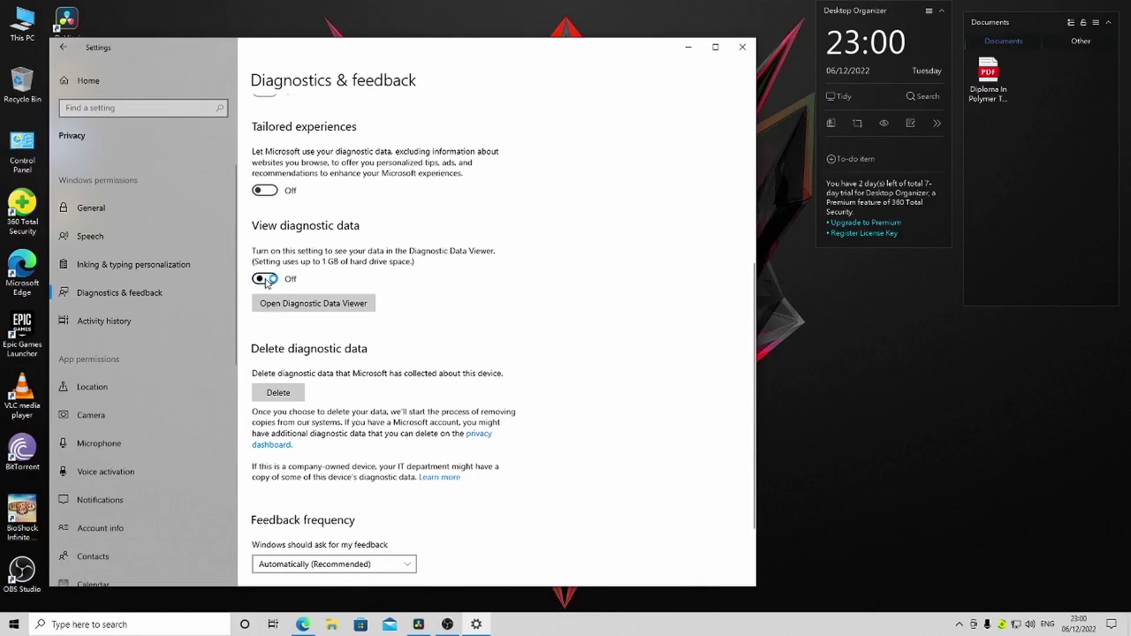
- Check the activity history and location privacy settings, and turn off app access to the camera
left_click(134, 324)
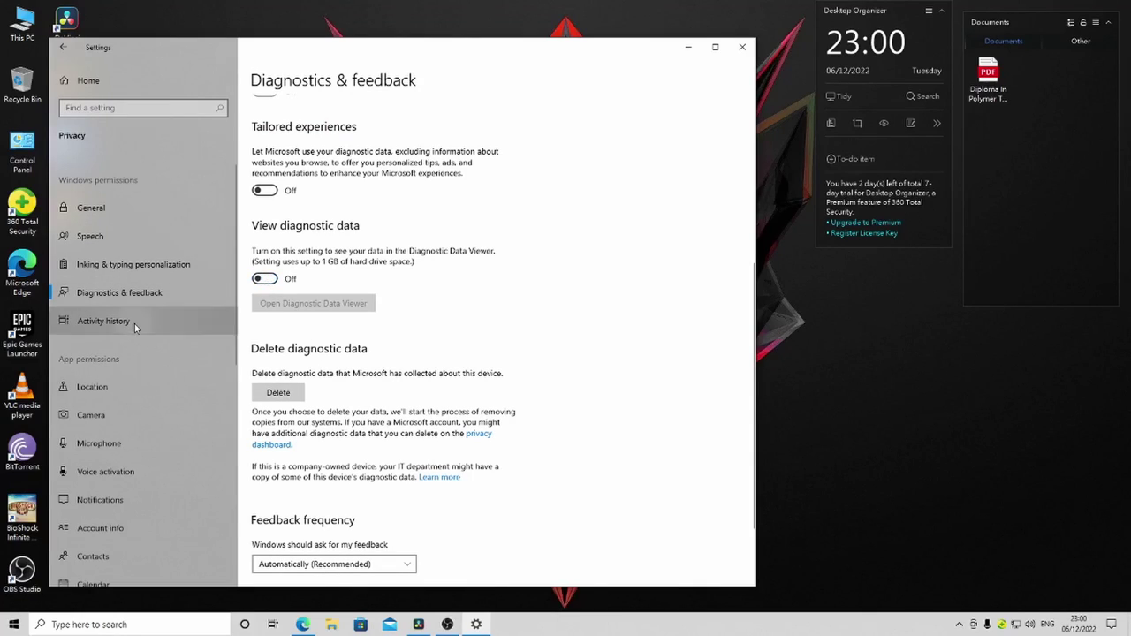
left_click(140, 382)
scroll(319, 357, "down", 1)
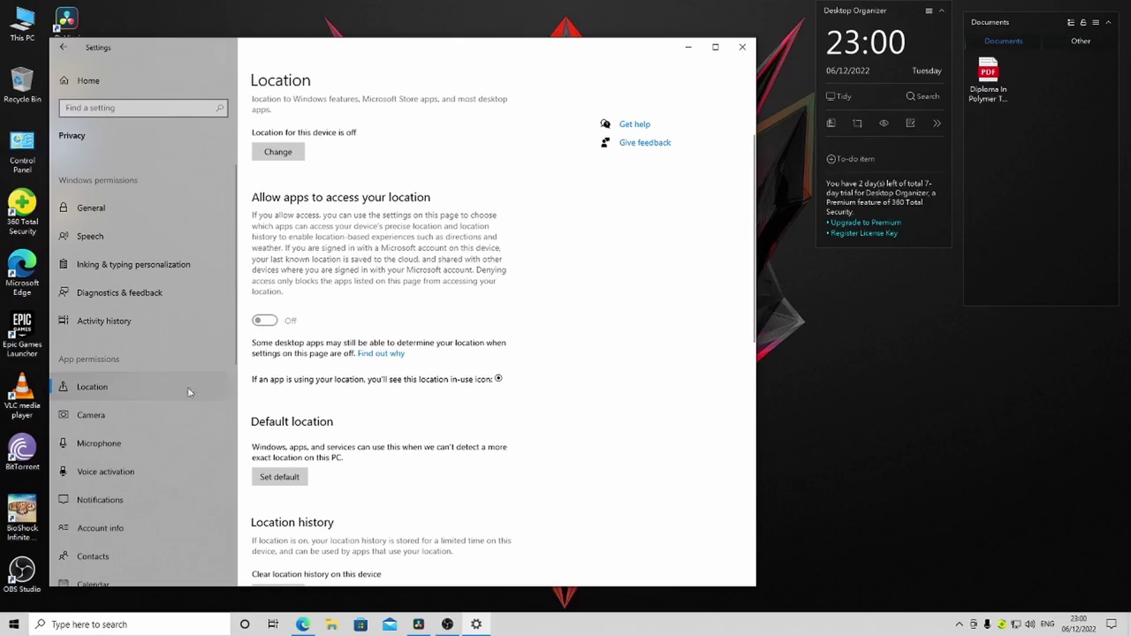
left_click(146, 417)
left_click(267, 317)
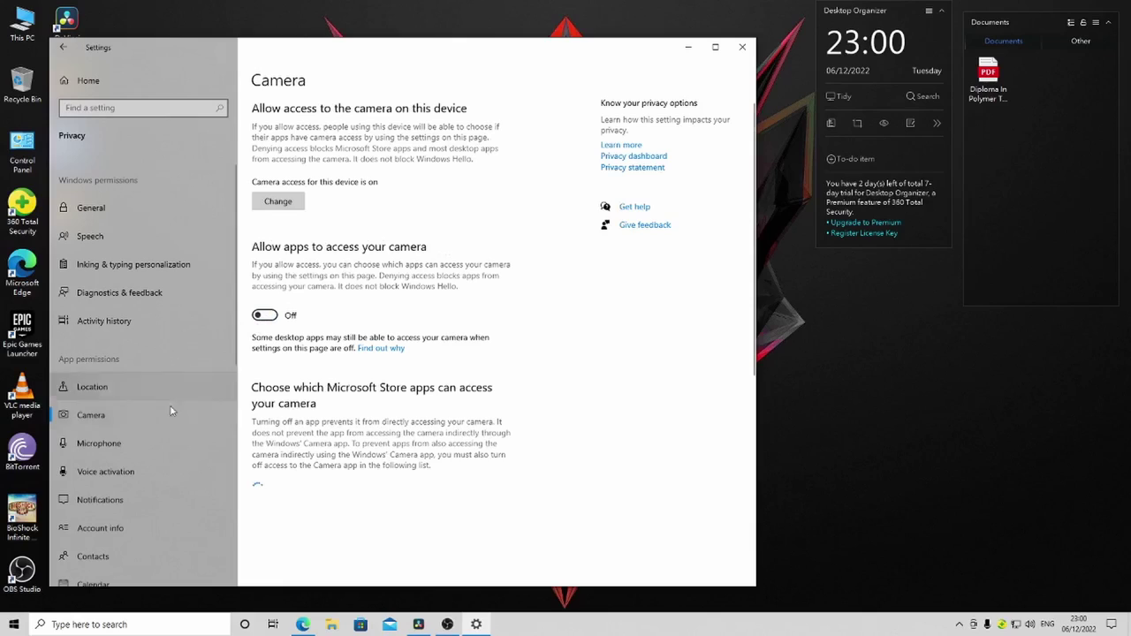
- Review the microphone and voice activation permissions, and turn off app access to notifications
left_click(132, 443)
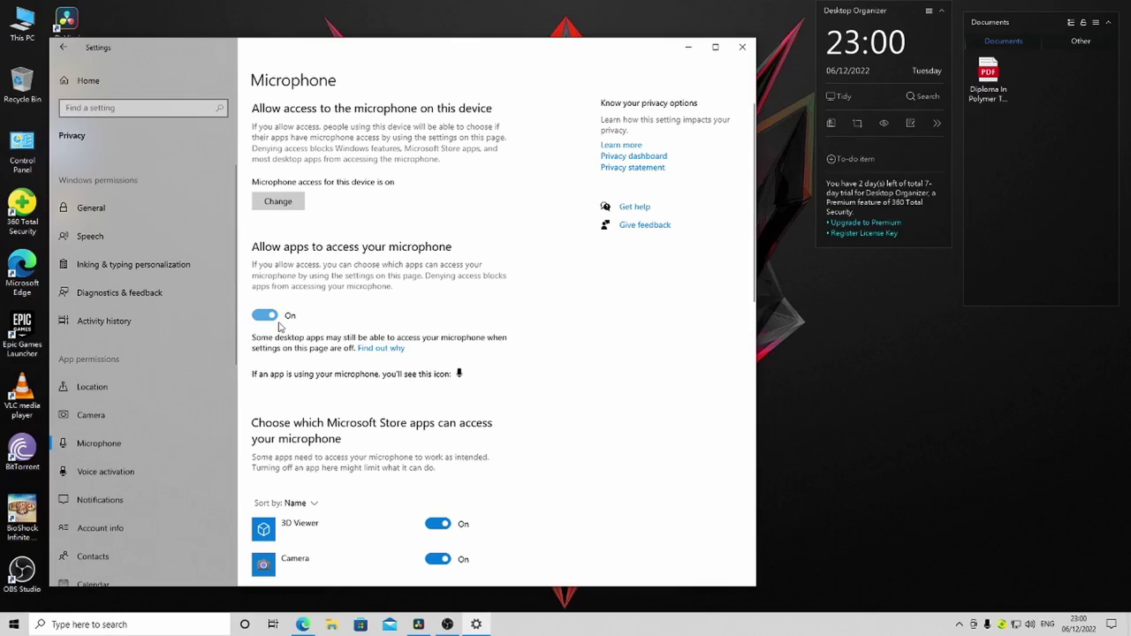
left_click(153, 472)
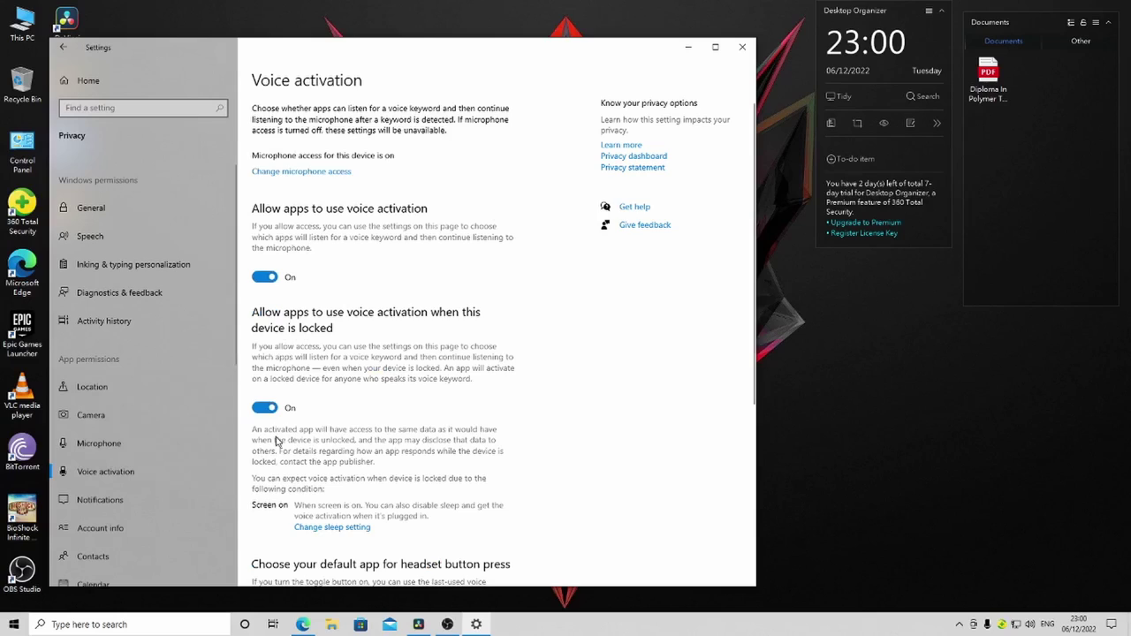
scroll(281, 429, "down", 1)
left_click(126, 500)
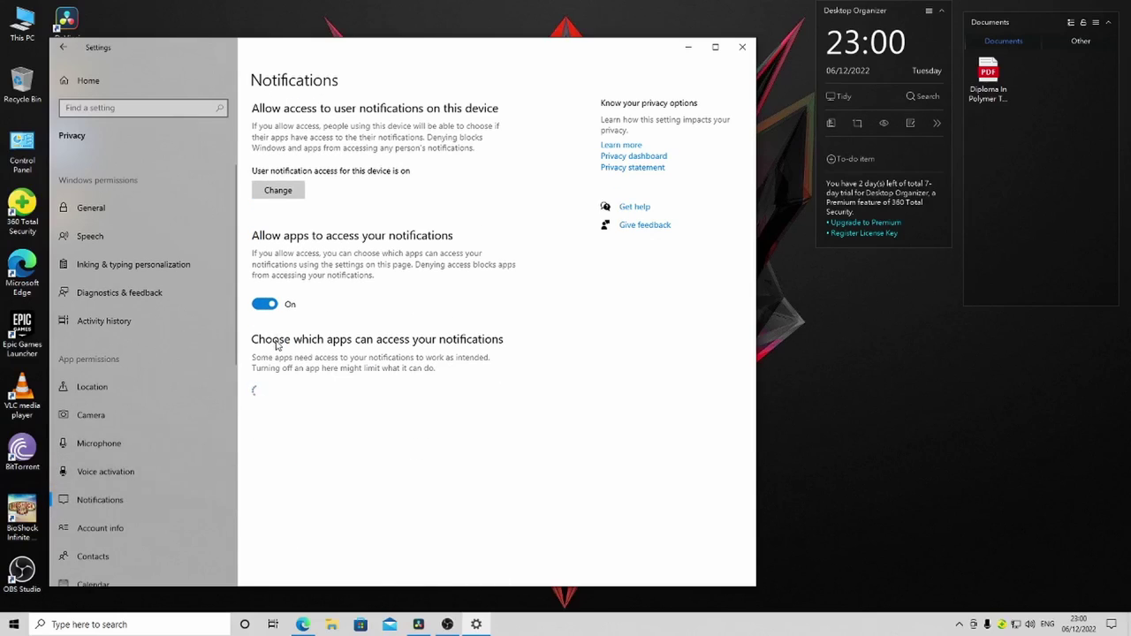
left_click(265, 305)
- Turn off app access to account info and to contacts
scroll(147, 458, "down", 1)
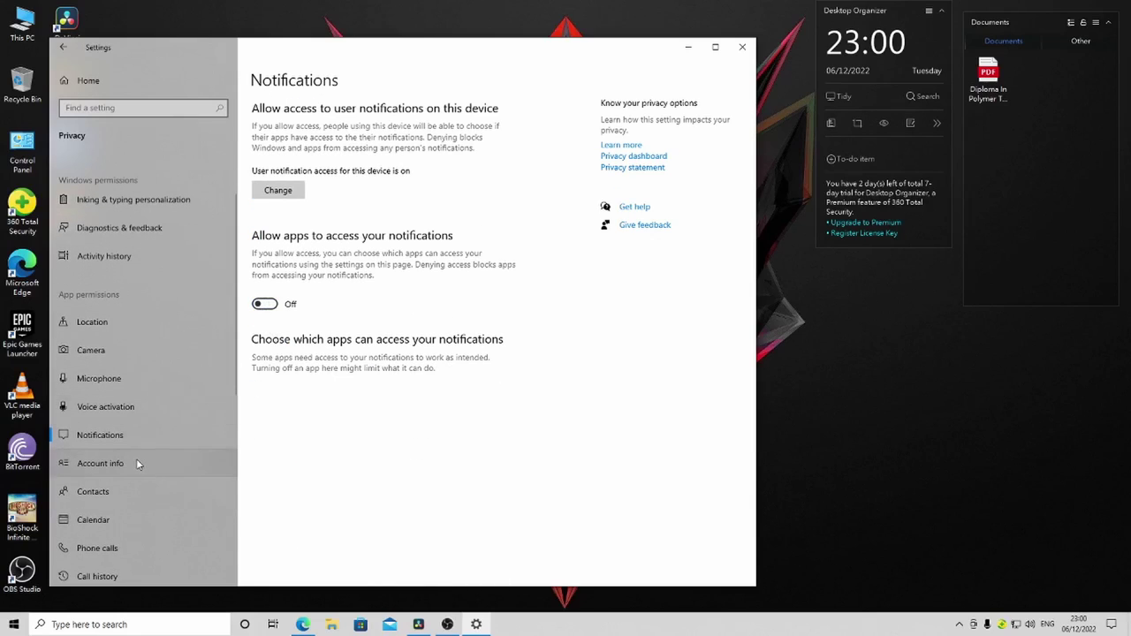
left_click(142, 461)
left_click(264, 315)
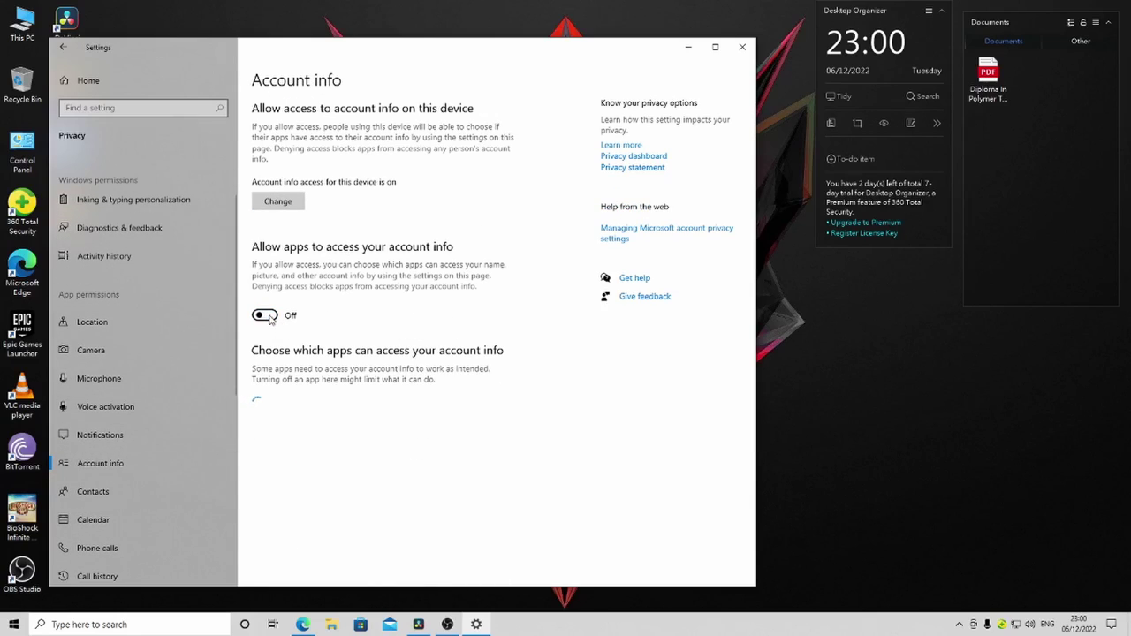
left_click(126, 494)
left_click(264, 304)
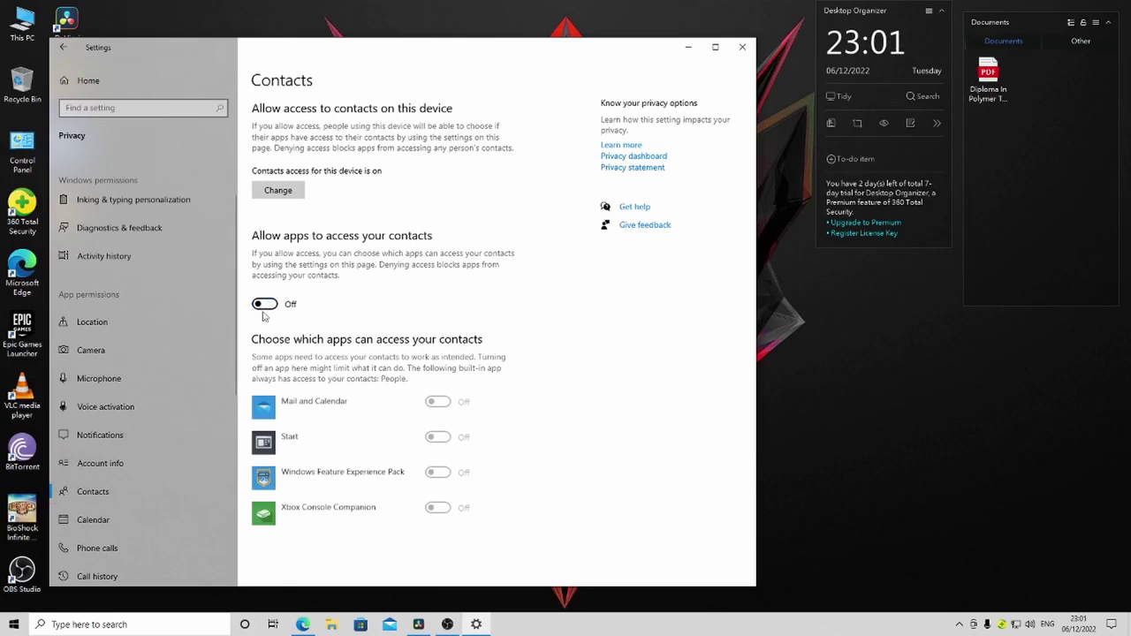
- Turn off app access to the calendar and stop apps from making phone calls
left_click(134, 517)
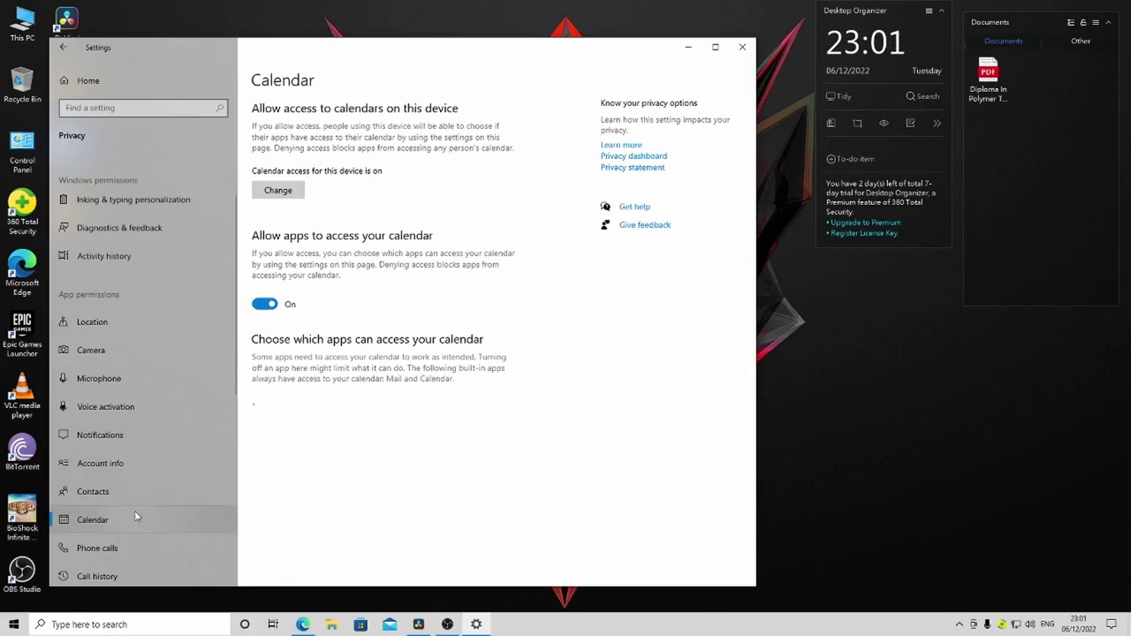
left_click(262, 306)
left_click(107, 546)
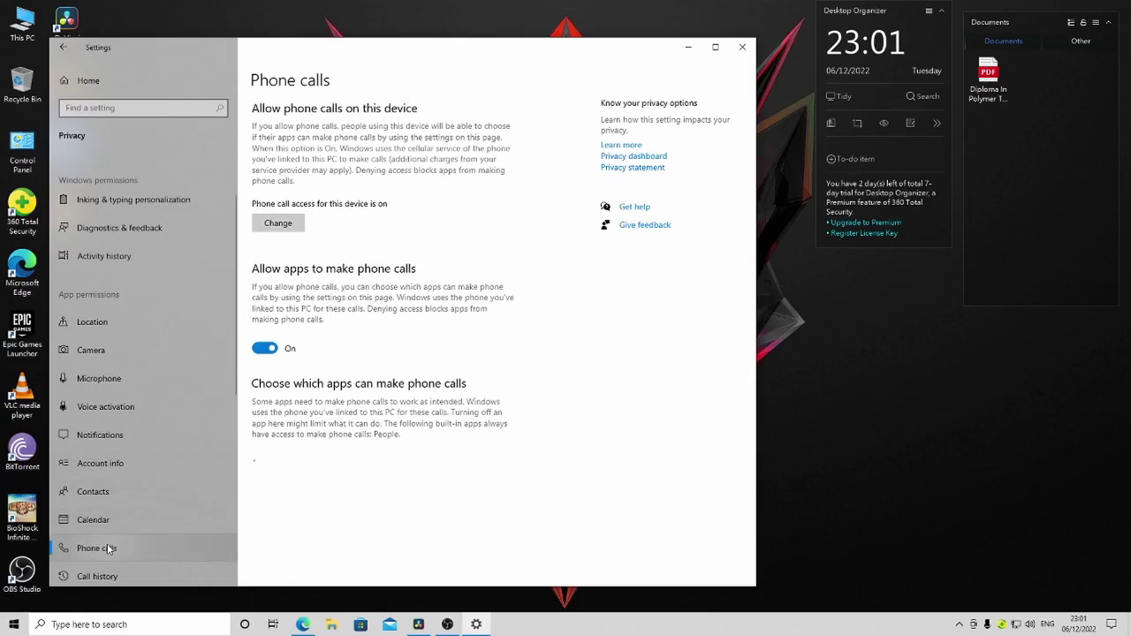
left_click(275, 350)
- Turn off app access to call history and to email
scroll(159, 484, "down", 2)
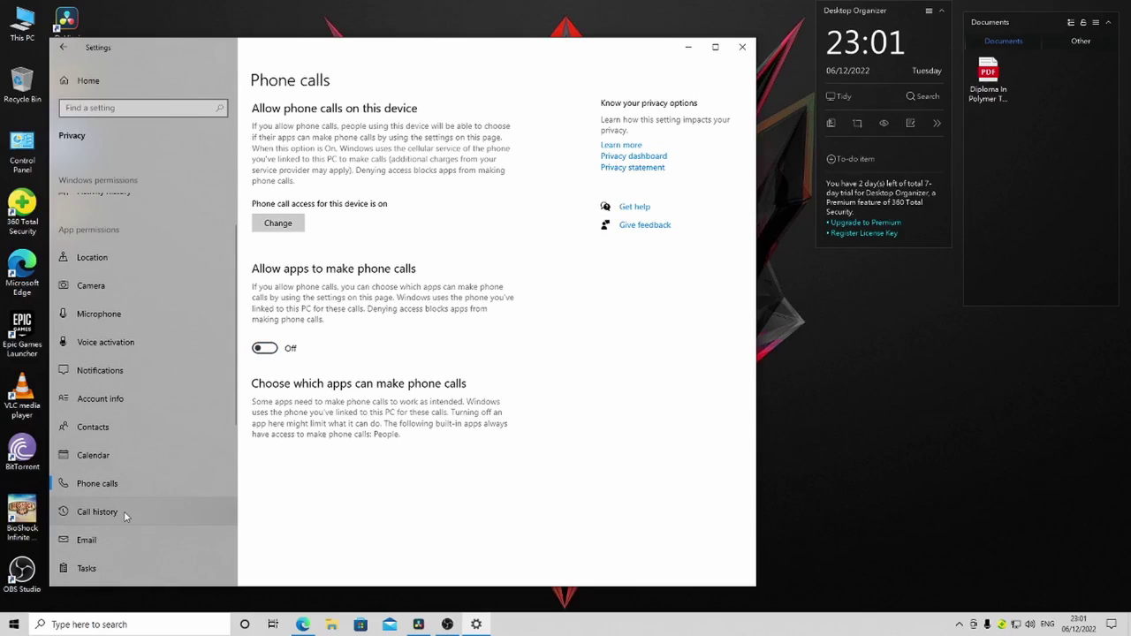
left_click(131, 509)
left_click(269, 320)
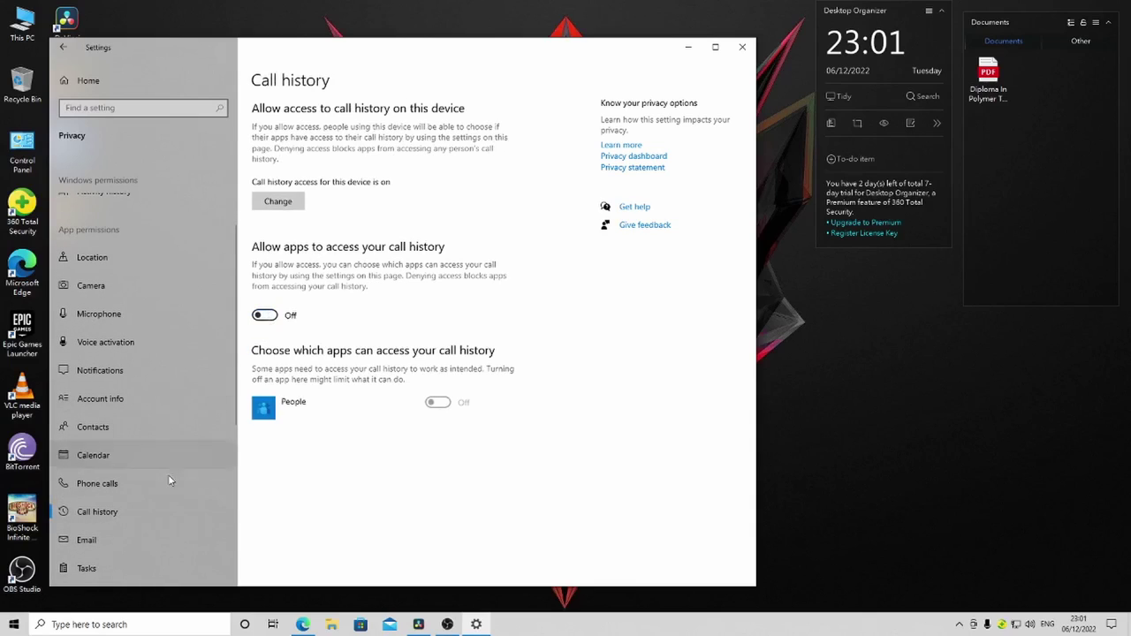
left_click(130, 535)
left_click(267, 304)
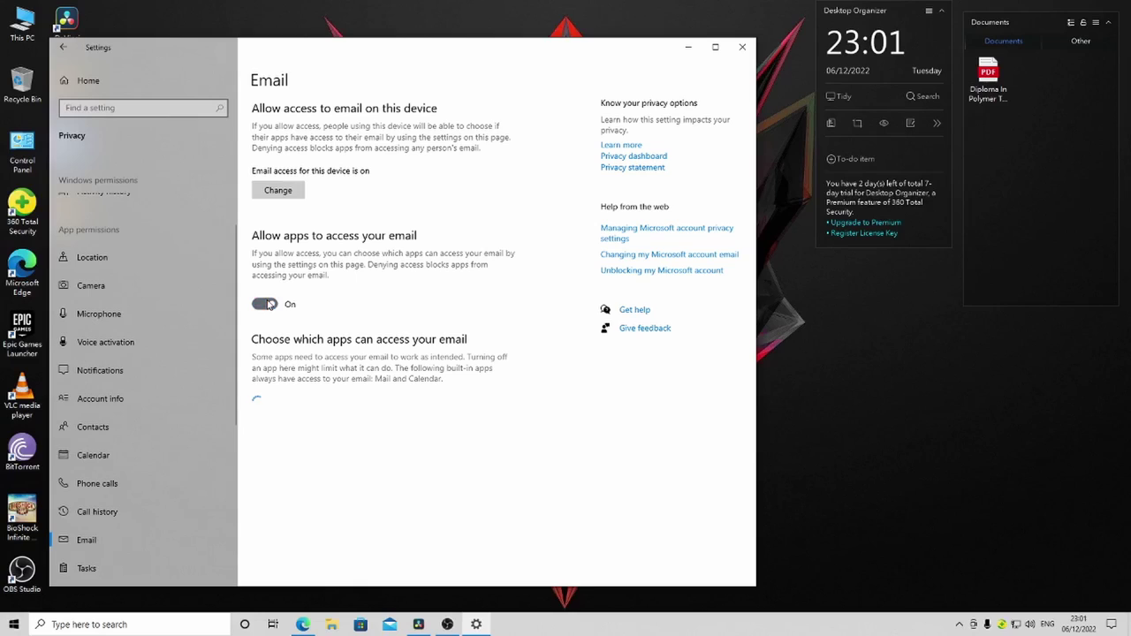
- Turn off app access to tasks and stop apps from reading or sending messages
scroll(119, 509, "down", 2)
left_click(115, 513)
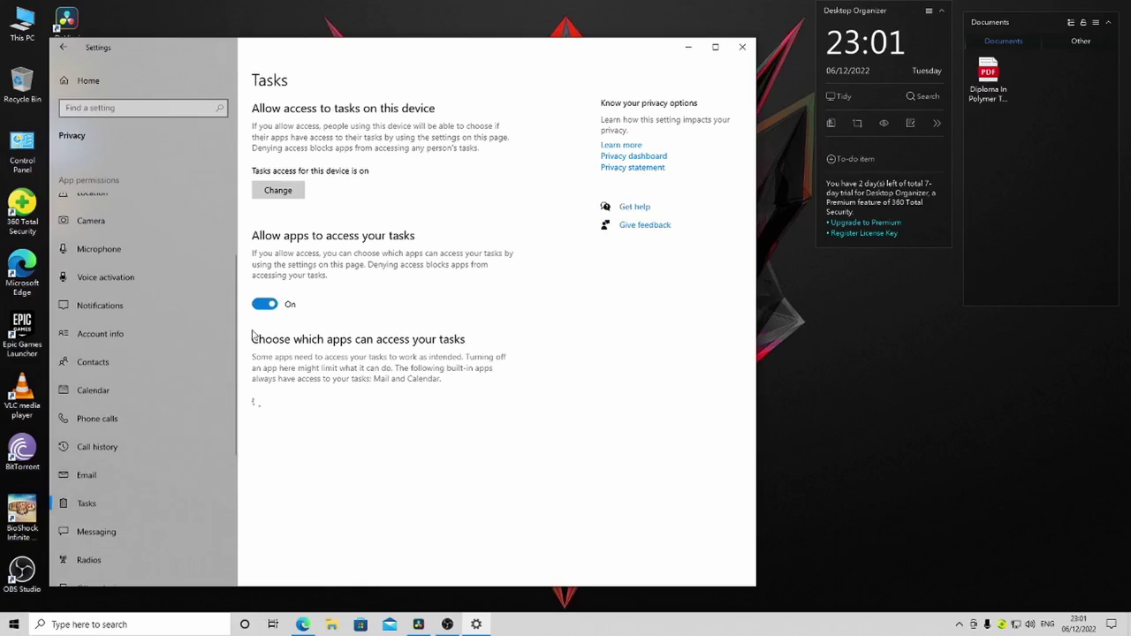
left_click(270, 304)
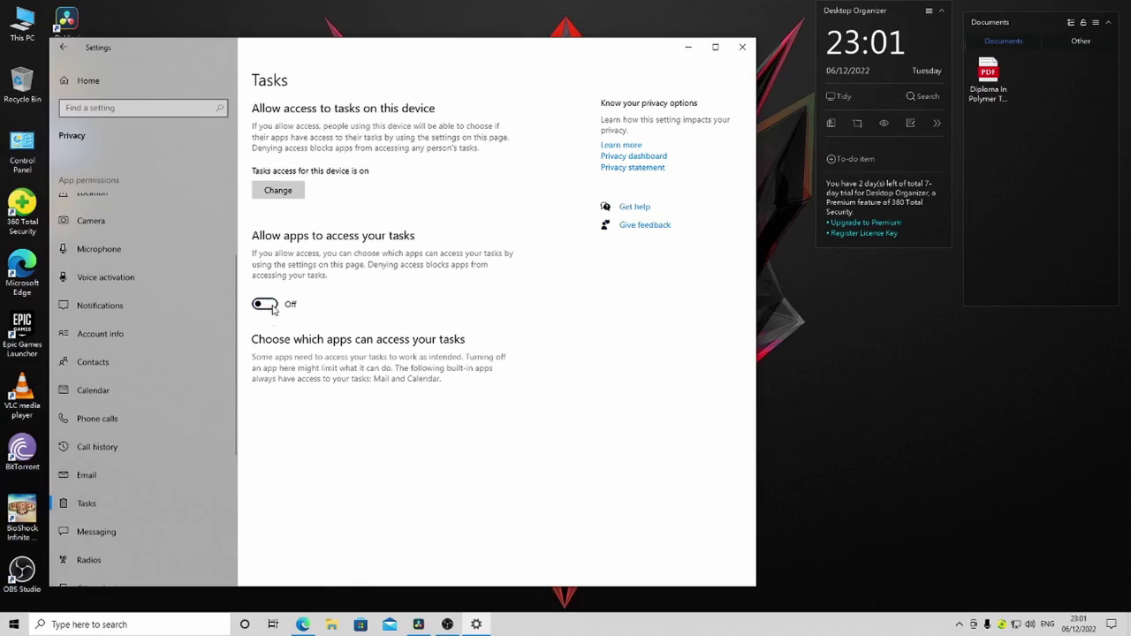
left_click(132, 532)
left_click(274, 318)
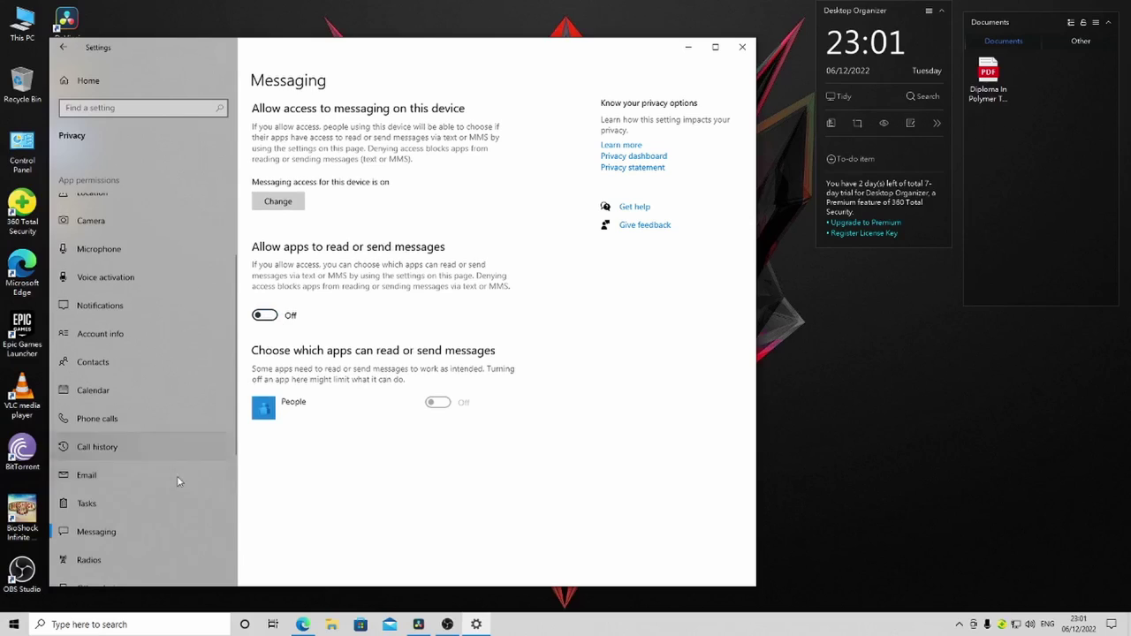
- Turn off app control of device radios and communication with unpaired devices
left_click(117, 553)
left_click(265, 304)
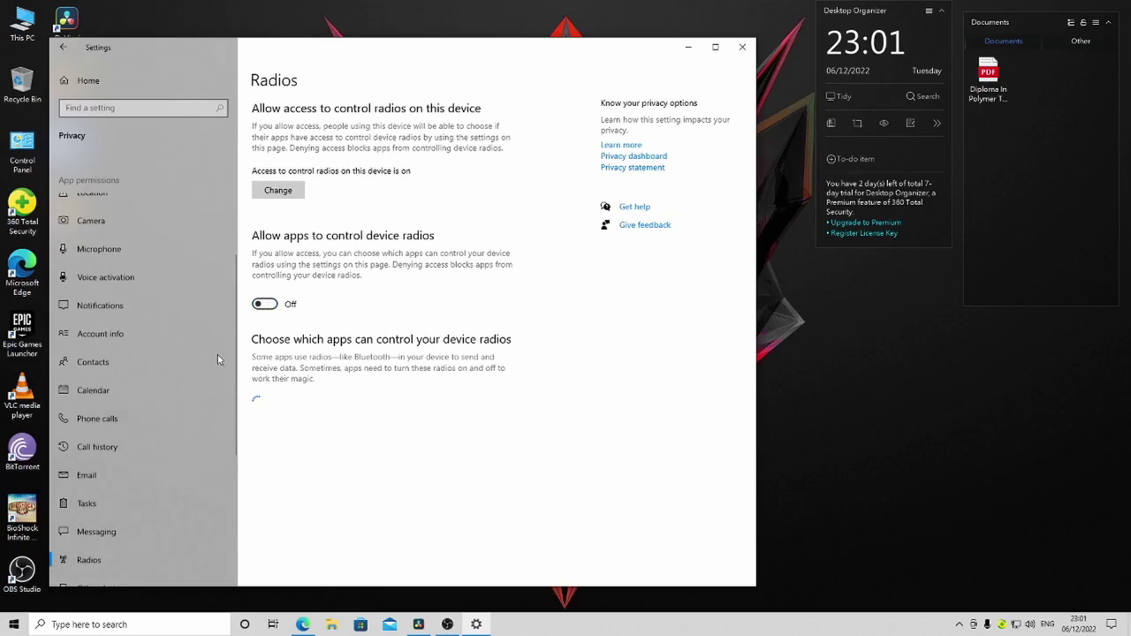
scroll(124, 469, "down", 3)
left_click(123, 471)
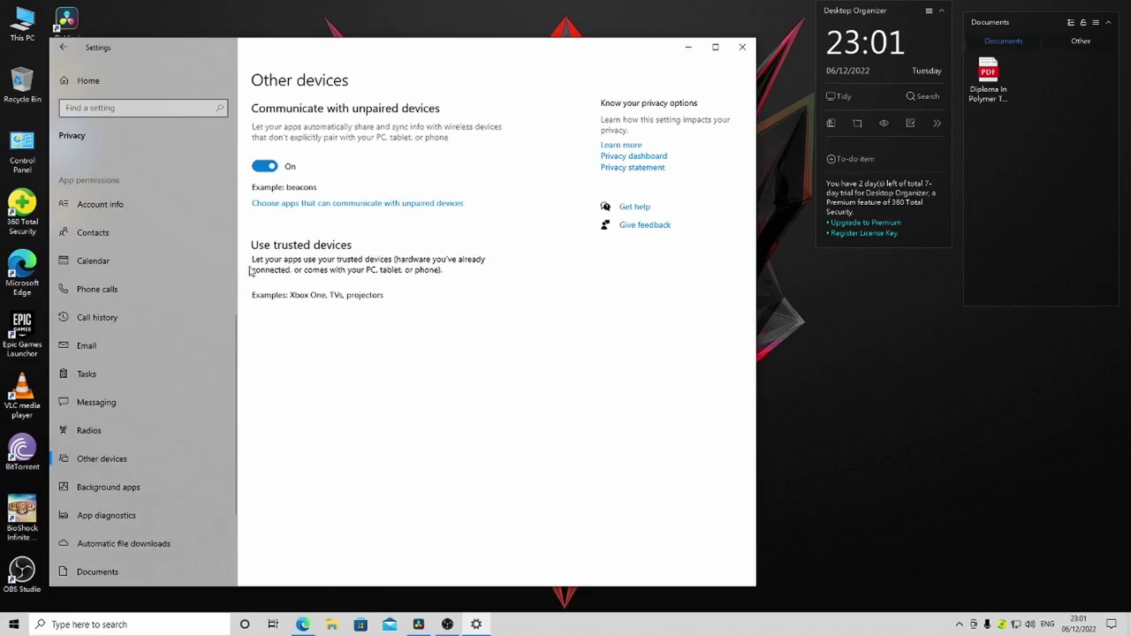
left_click(263, 167)
- Look through the list of background apps and turn off letting apps run in the background
left_click(136, 491)
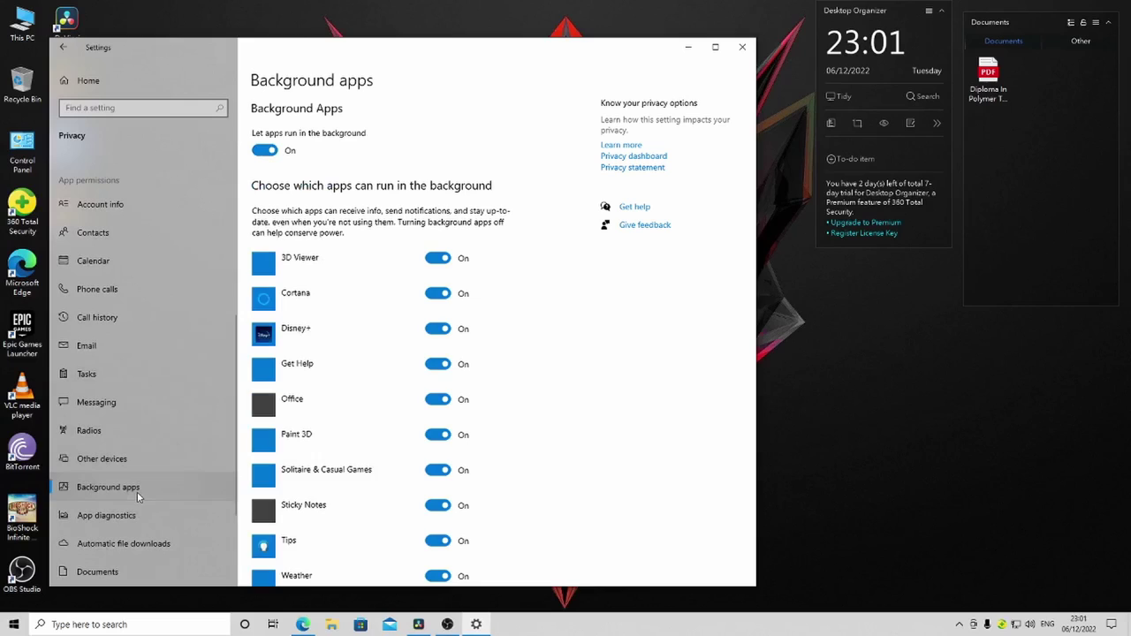
scroll(320, 400, "down", 1)
scroll(320, 400, "down", 10)
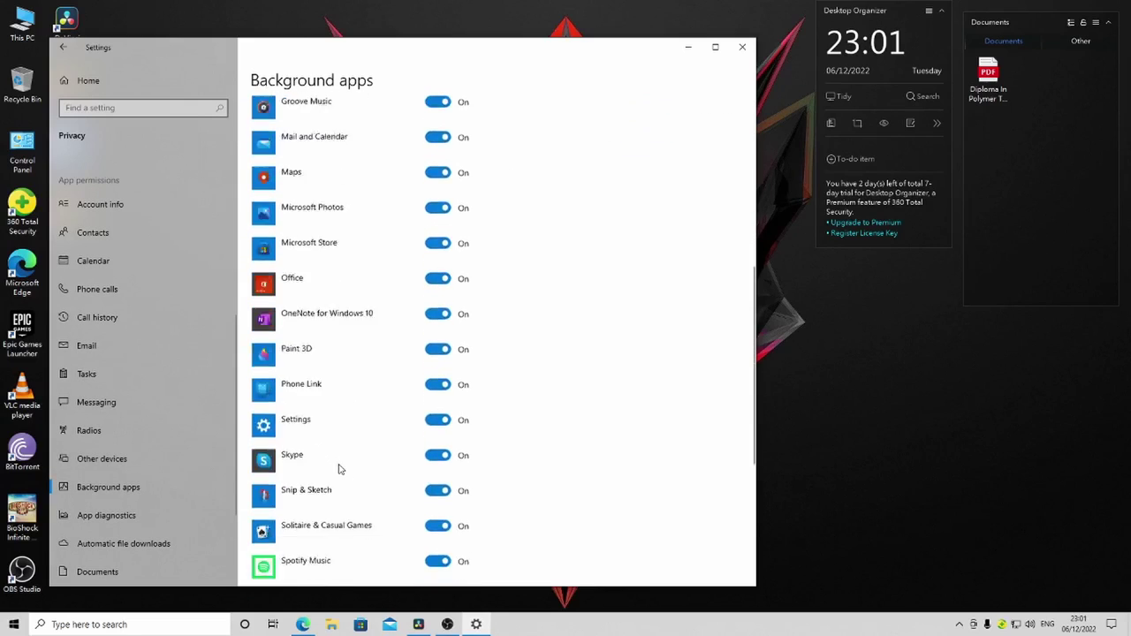
scroll(349, 477, "up", 10)
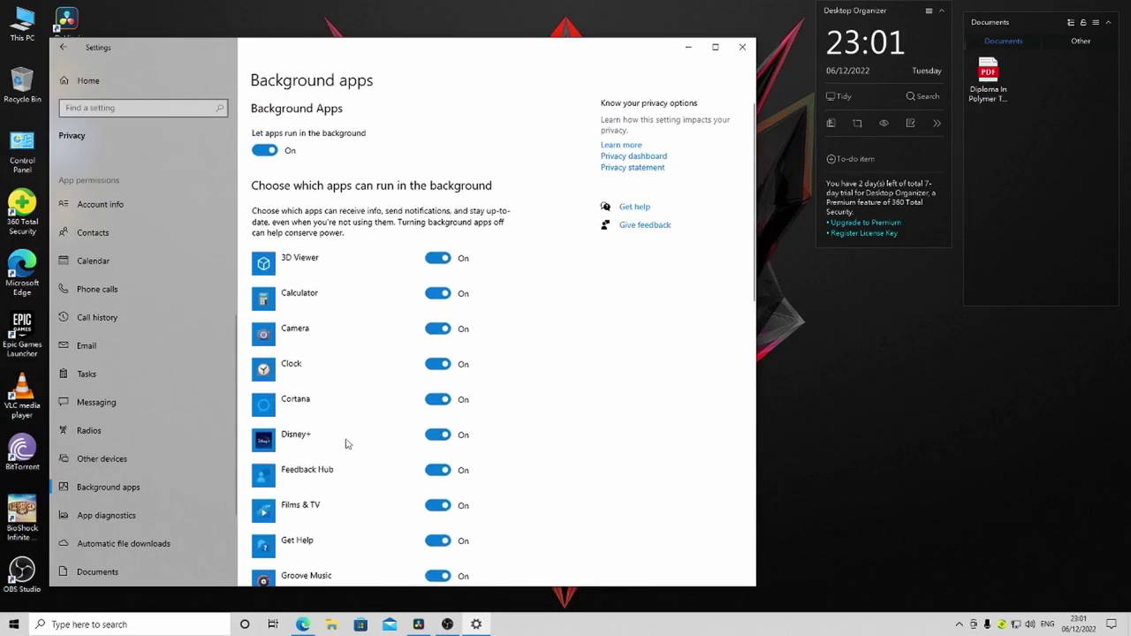
scroll(332, 459, "down", 5)
scroll(335, 441, "up", 5)
left_click(268, 152)
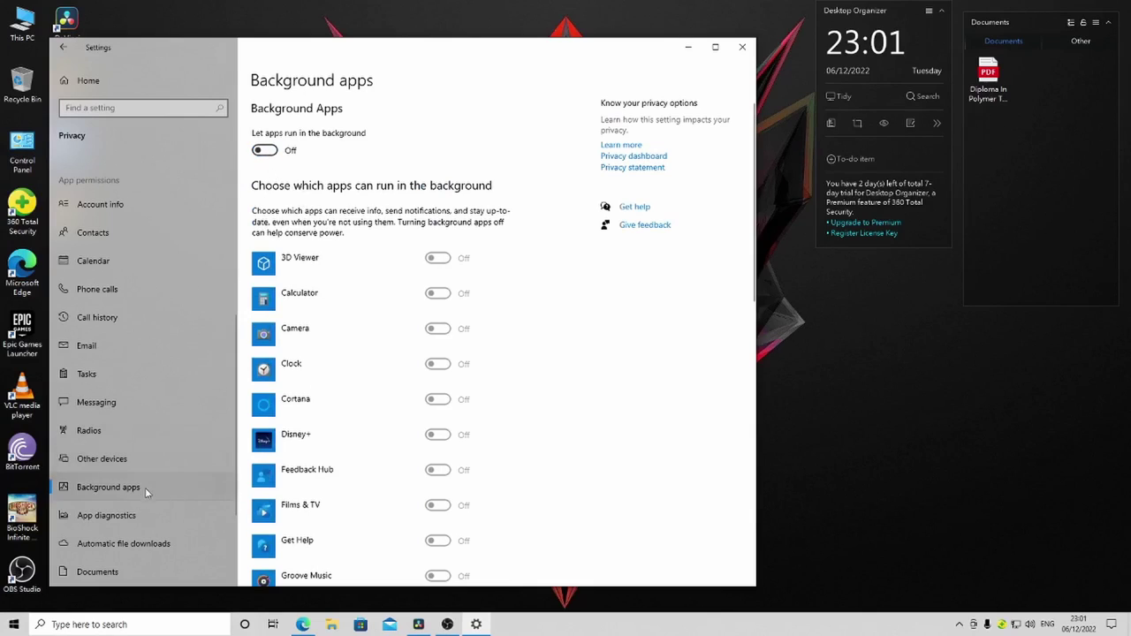
- Turn off app access to diagnostic info about other apps
left_click(130, 516)
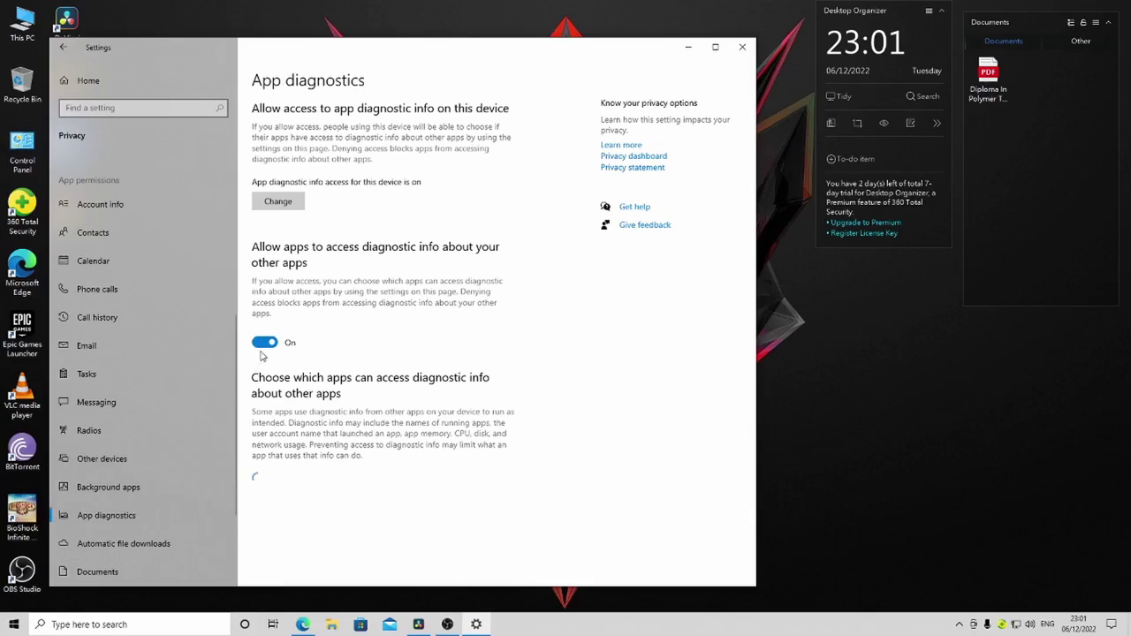
left_click(268, 342)
scroll(187, 490, "down", 1)
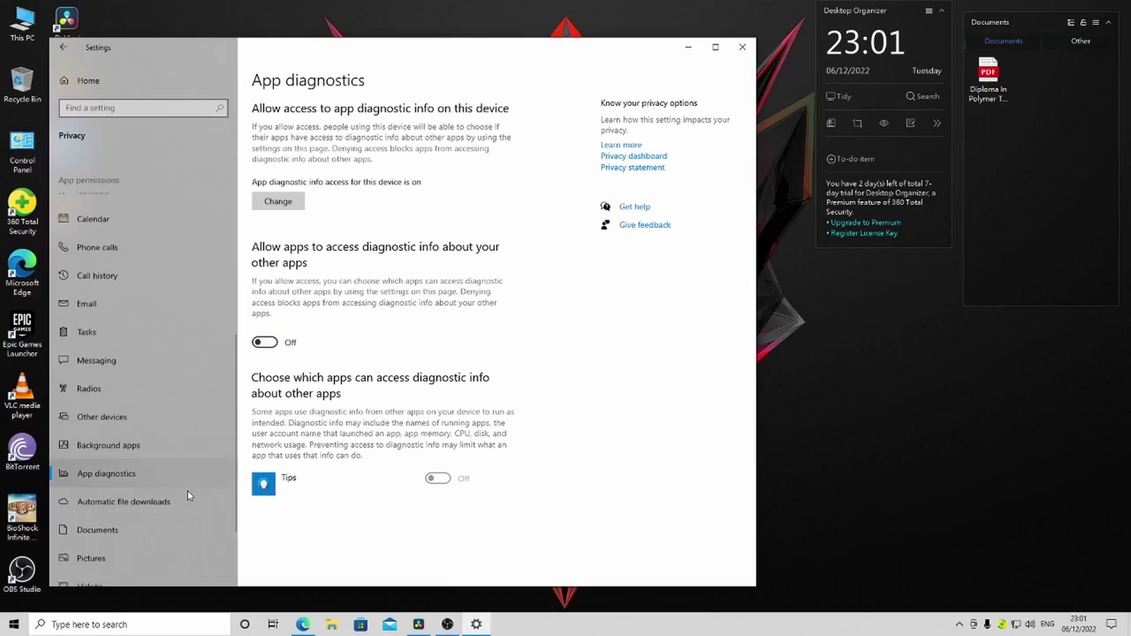
- Check the automatic file downloads setting and turn off app access to the documents library
left_click(153, 479)
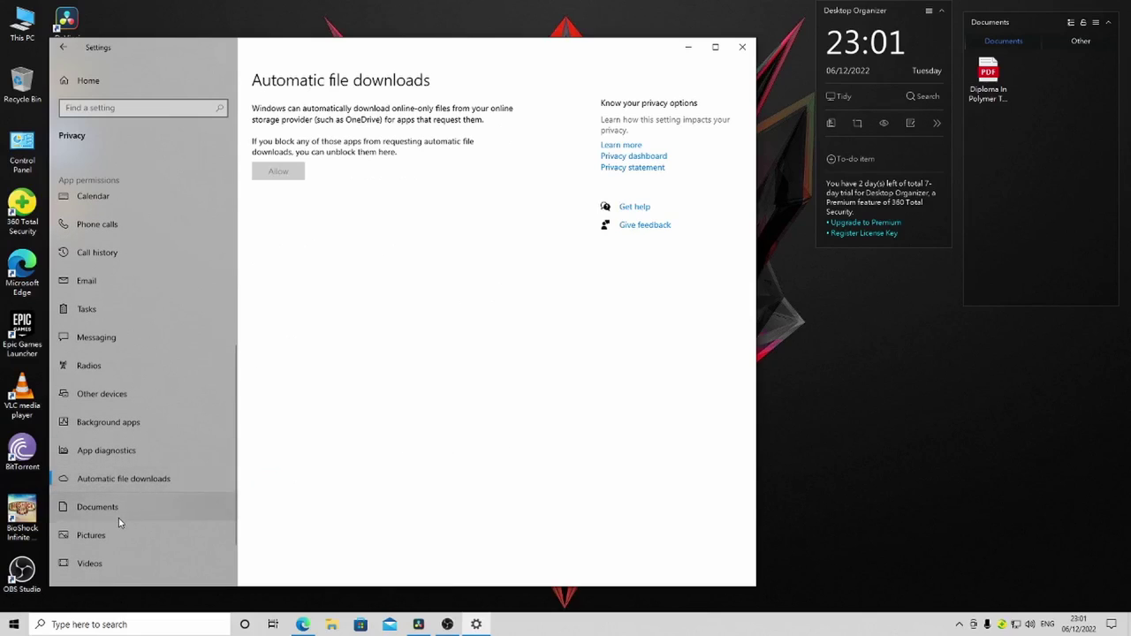
left_click(120, 512)
left_click(270, 340)
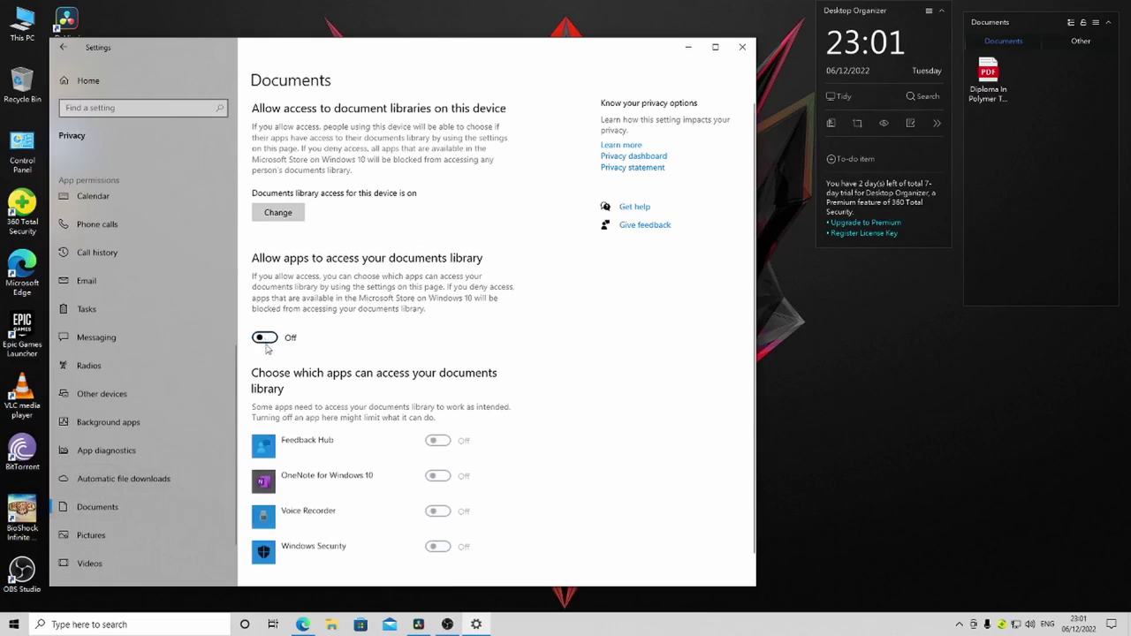
- Turn off app access to the pictures library and to the videos library
left_click(134, 532)
left_click(265, 338)
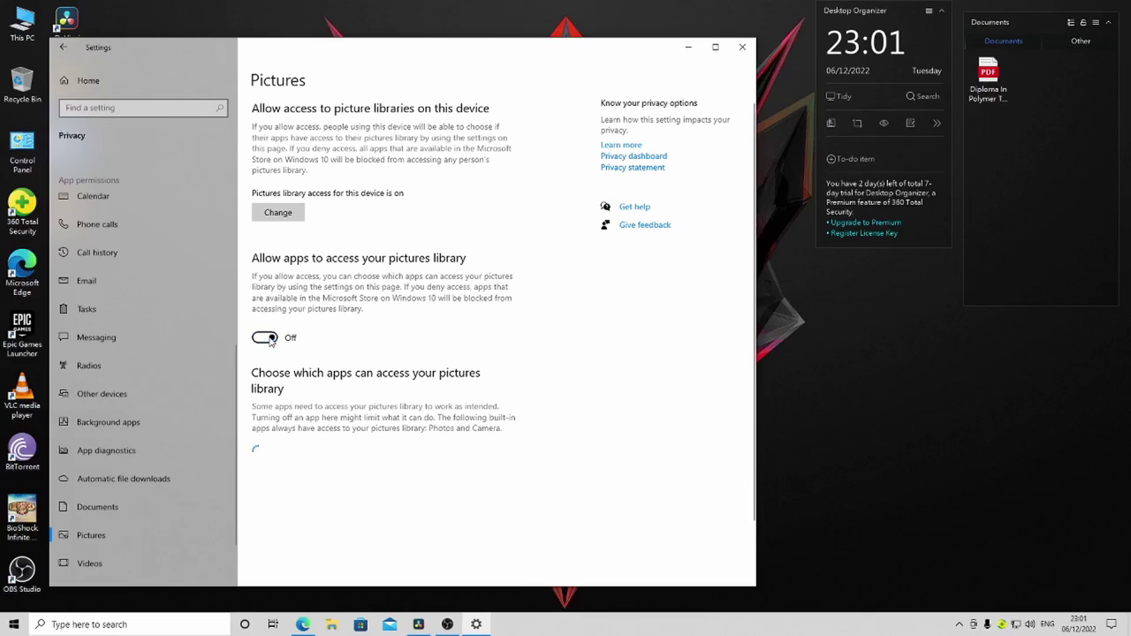
left_click(104, 564)
left_click(265, 338)
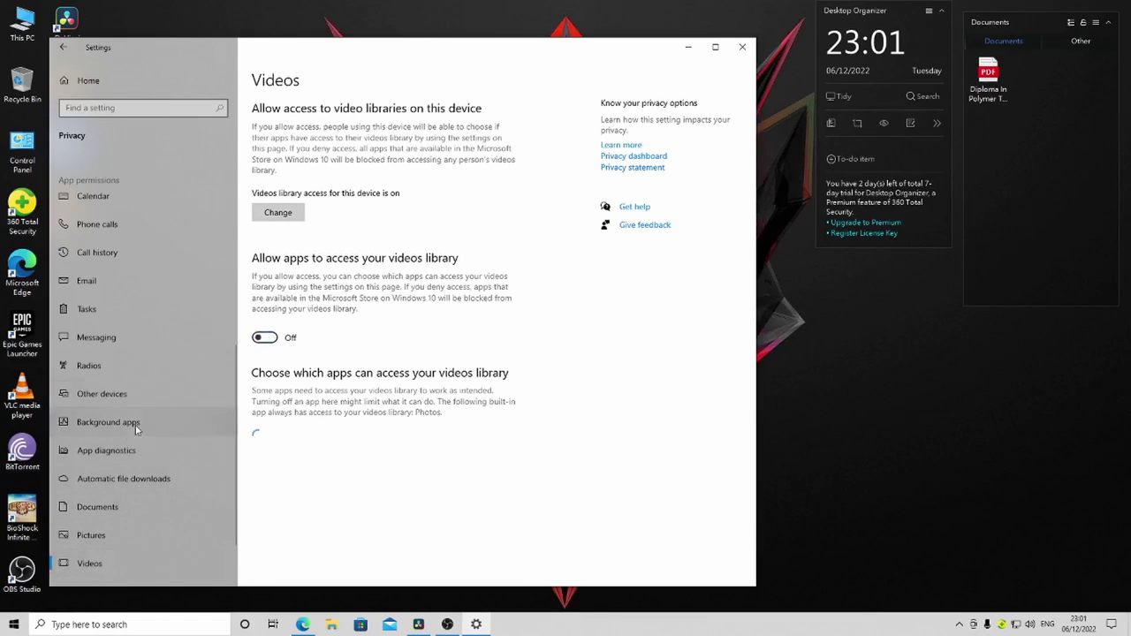
- Turn off app access to the file system and close the Settings window
scroll(124, 442, "down", 1)
left_click(91, 528)
left_click(265, 326)
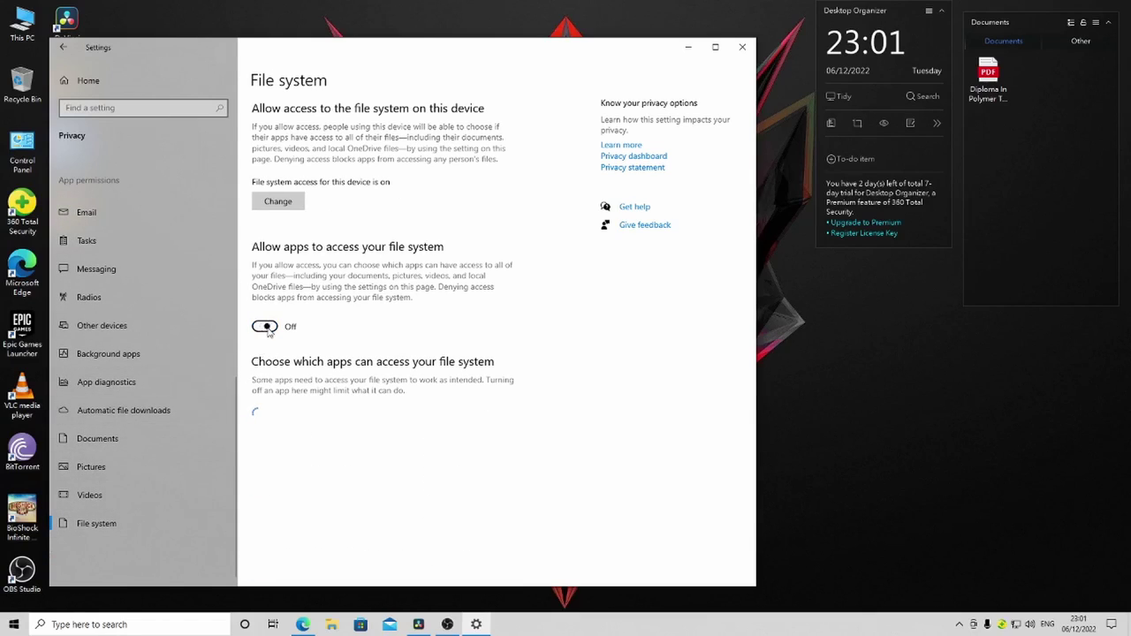
scroll(148, 455, "up", 8)
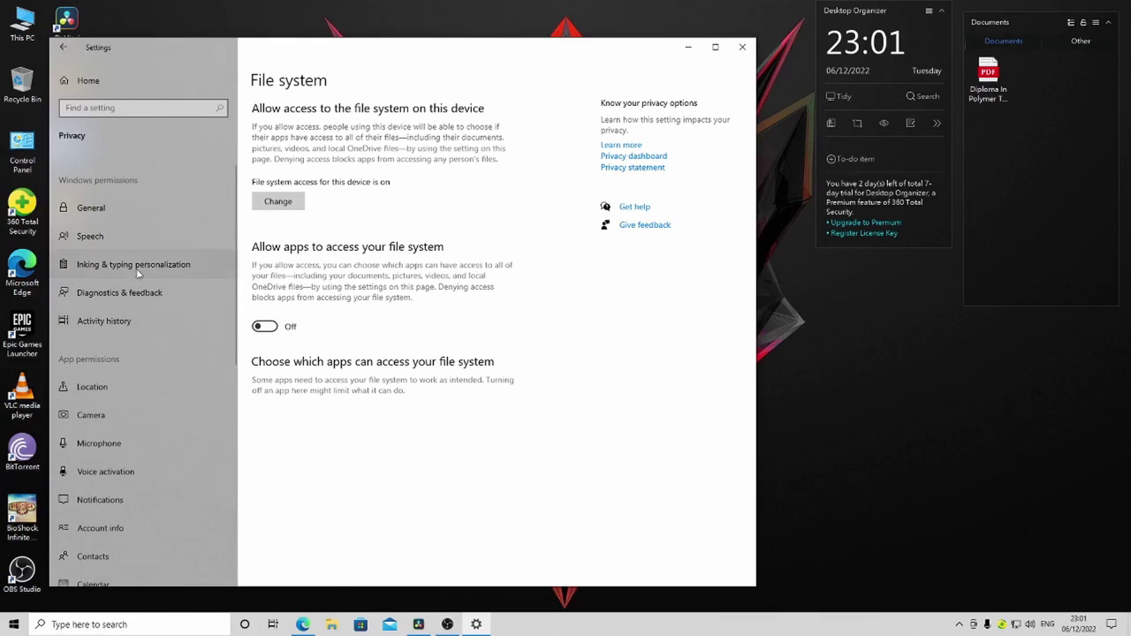
left_click(742, 46)
left_click(16, 624)
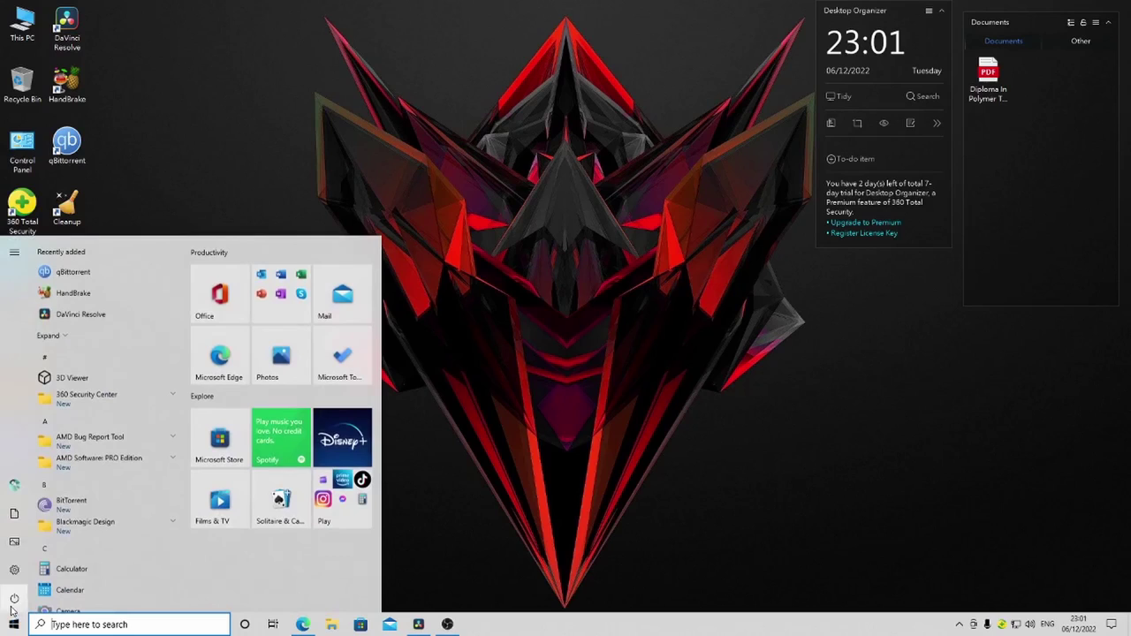
left_click(14, 598)
left_click(491, 496)
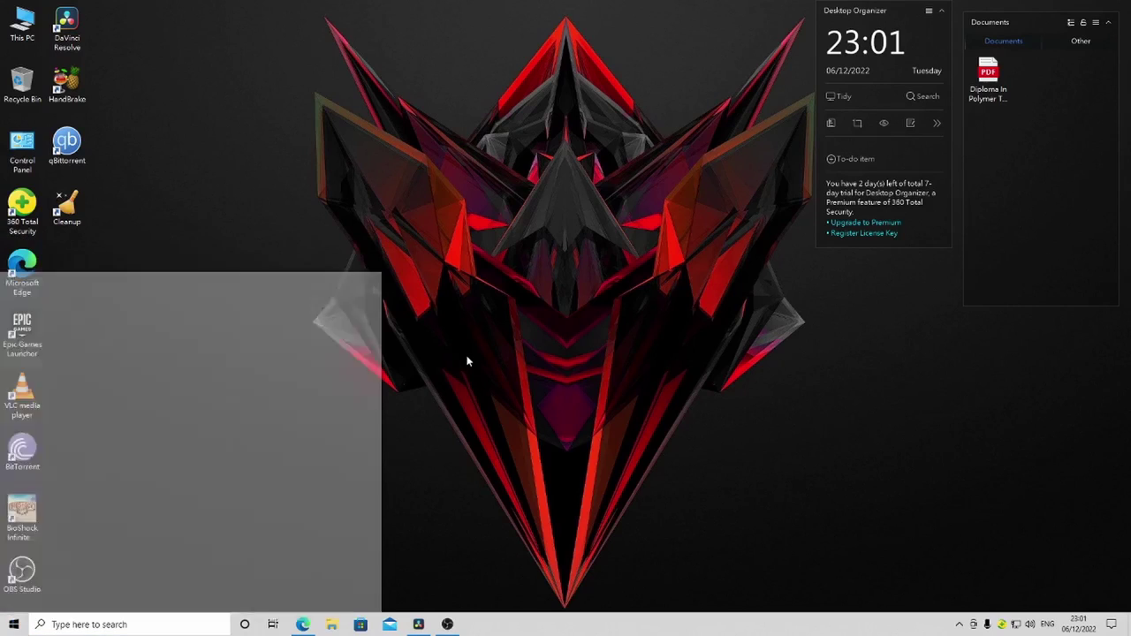
right_click(466, 355)
left_click(504, 404)
right_click(477, 363)
left_click(512, 414)
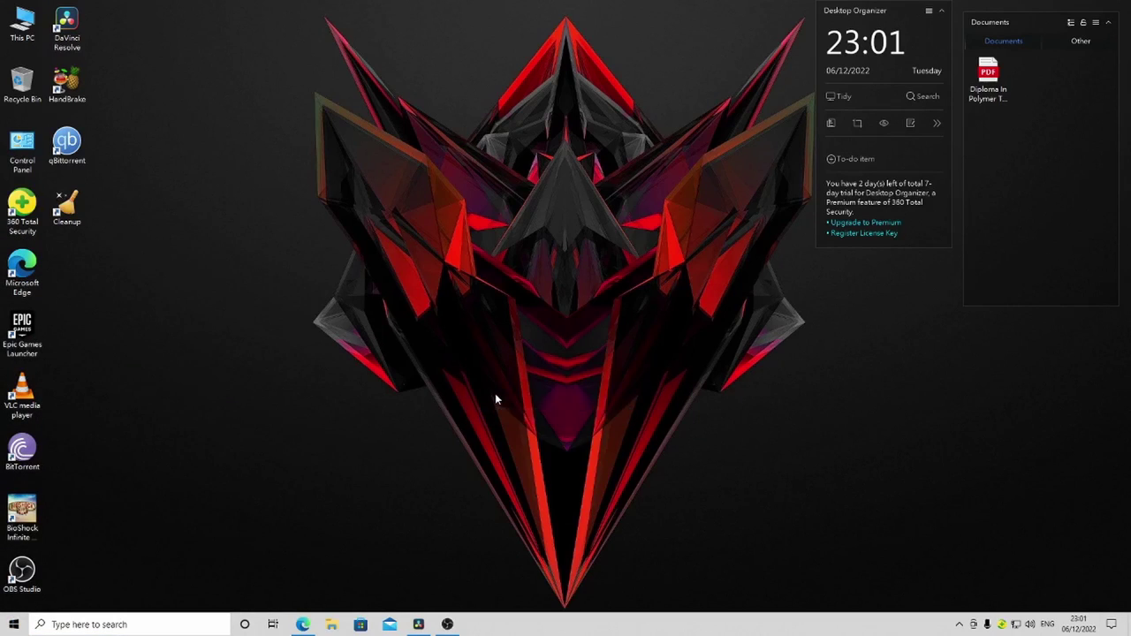
right_click(495, 393)
left_click(500, 444)
- Open the properties of This PC and bring up the Advanced system settings
right_click(22, 34)
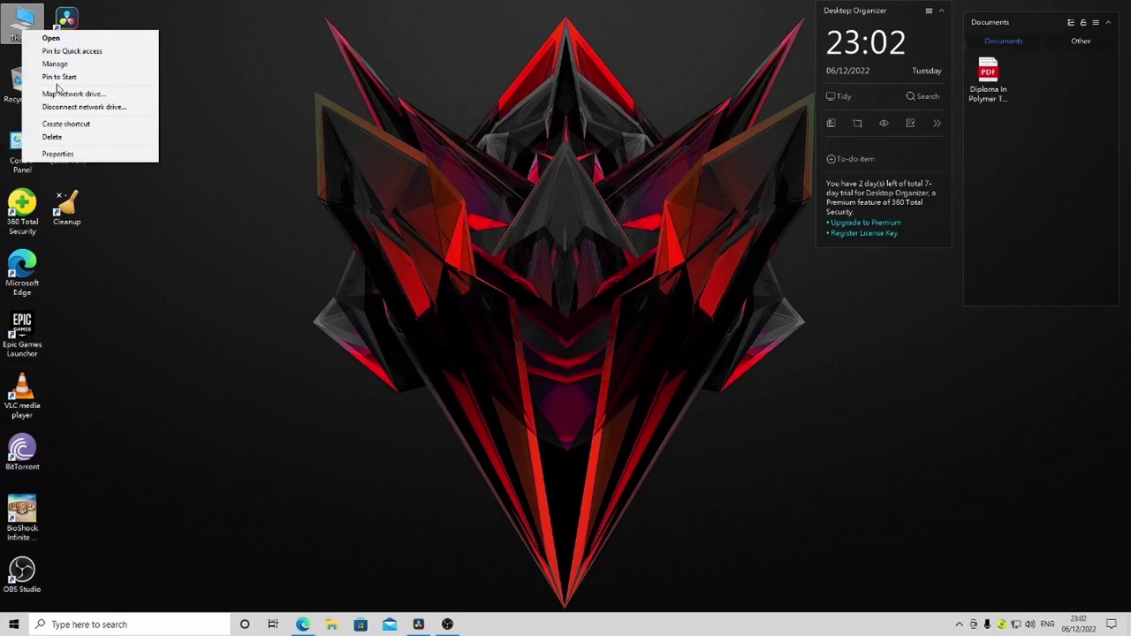
left_click(69, 155)
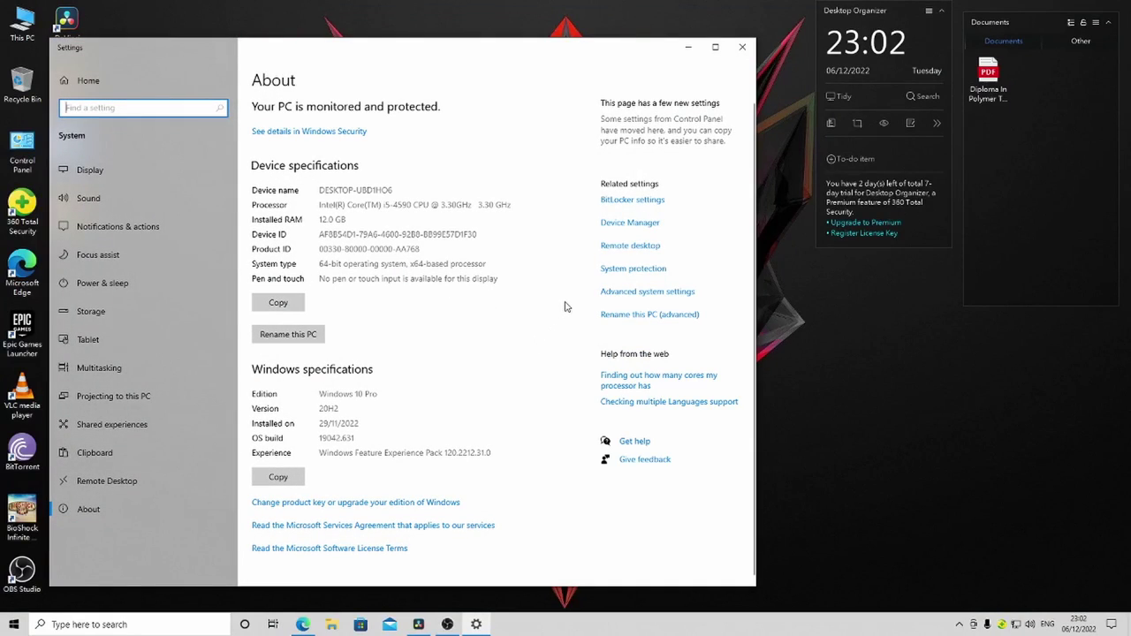
left_click(661, 294)
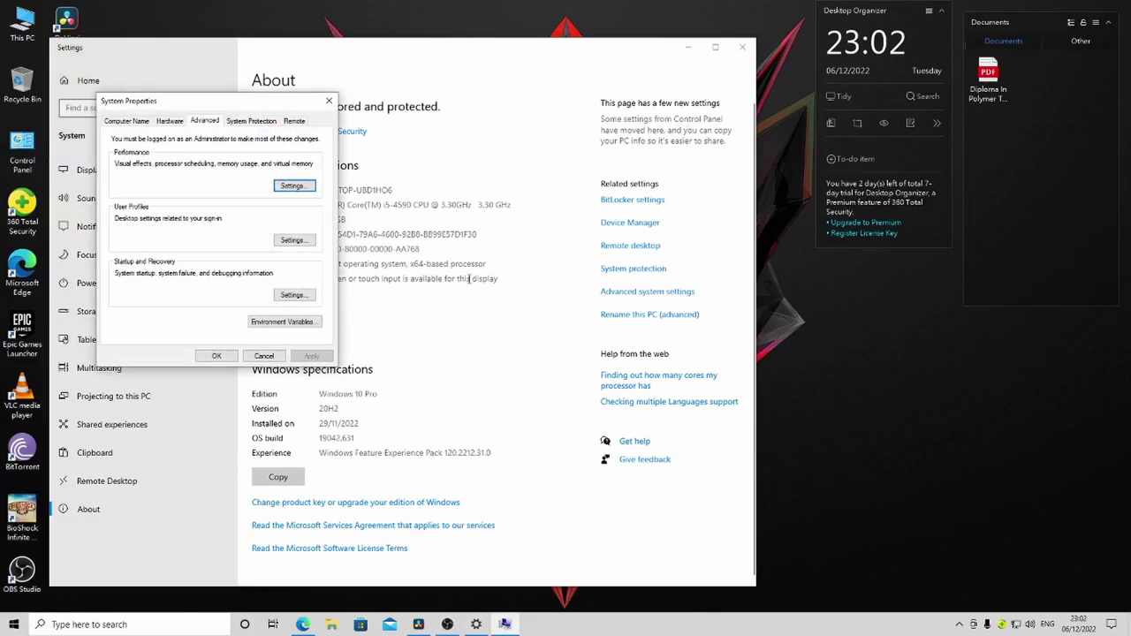
left_click(168, 121)
left_click(204, 122)
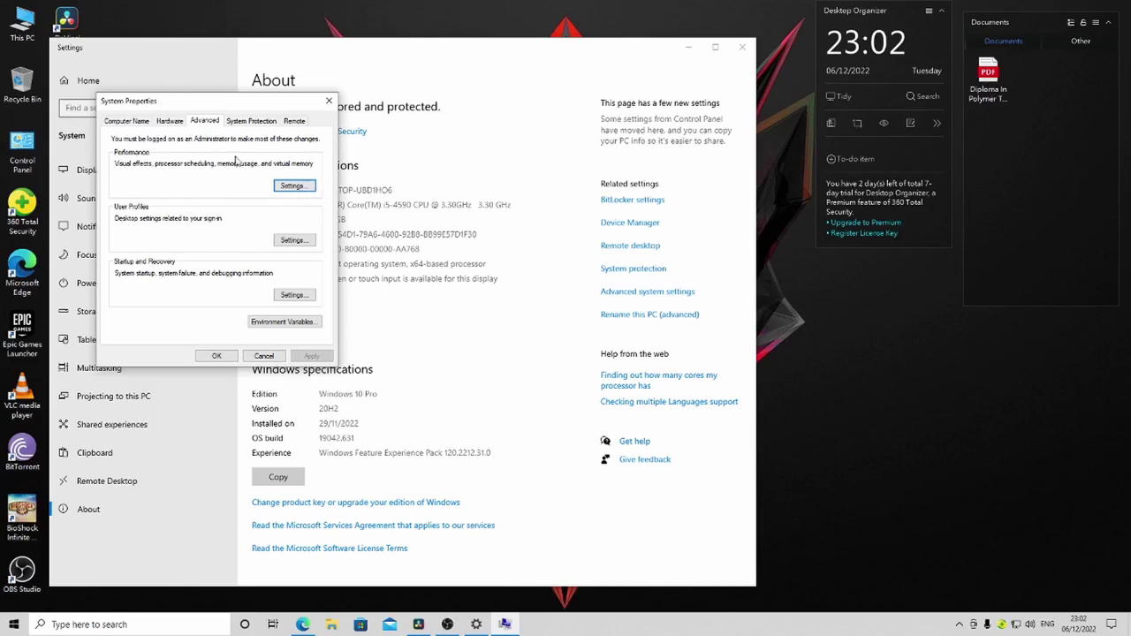
- Set the performance visual effects to Adjust for best performance, apply it, and close the system windows
left_click(294, 185)
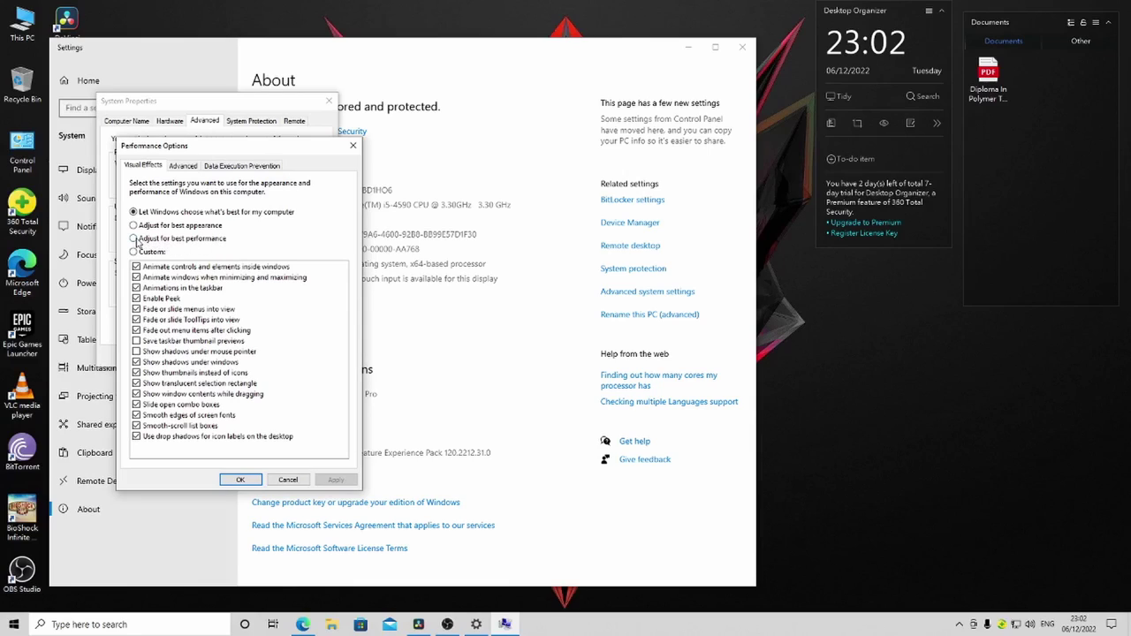
left_click(133, 238)
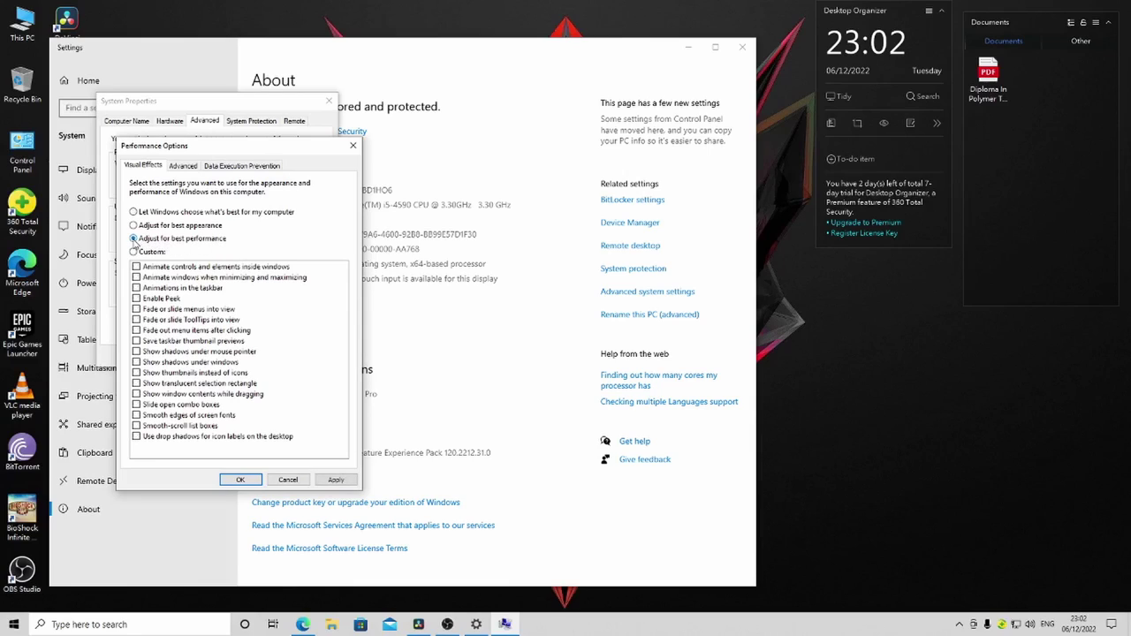
left_click(335, 481)
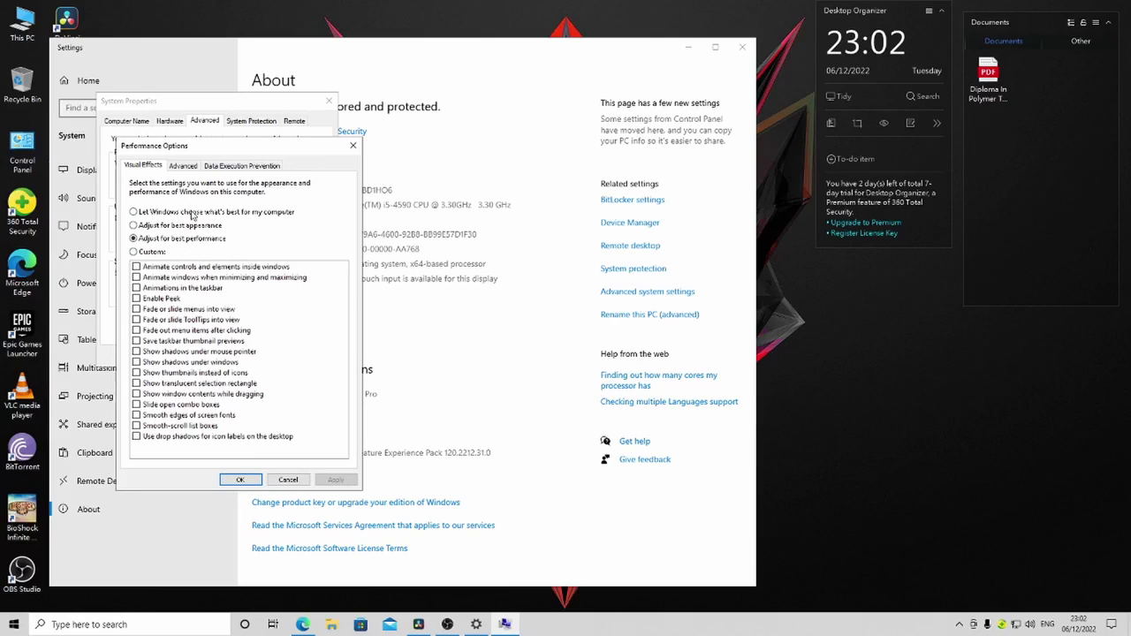
left_click(240, 479)
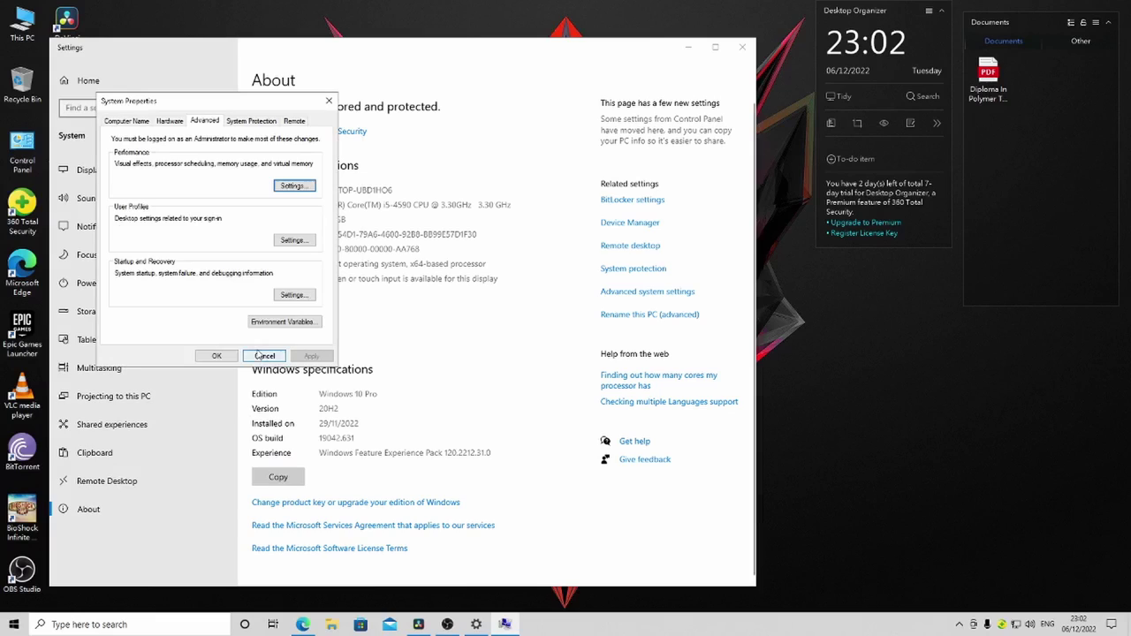
left_click(217, 355)
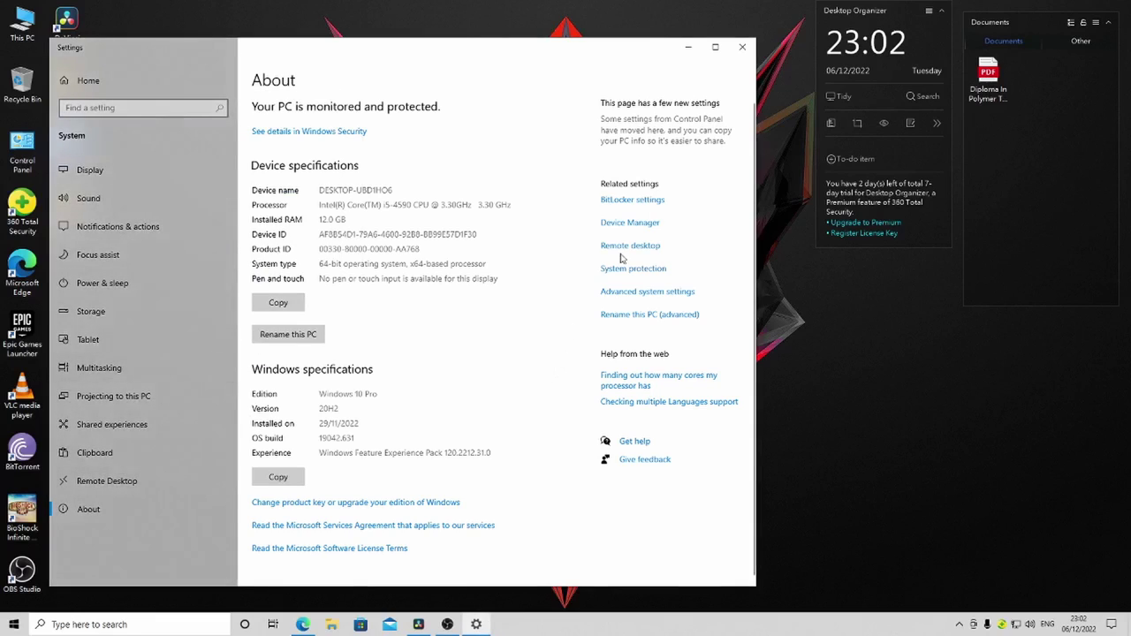
left_click(742, 50)
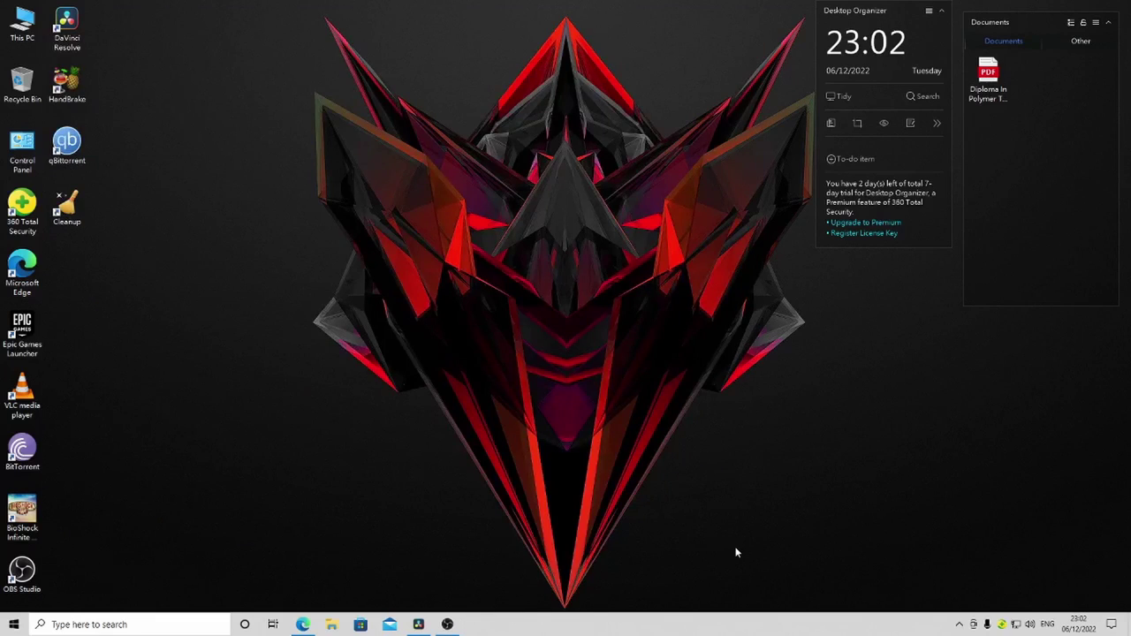
- Open Task Manager and display the list of startup apps
right_click(688, 626)
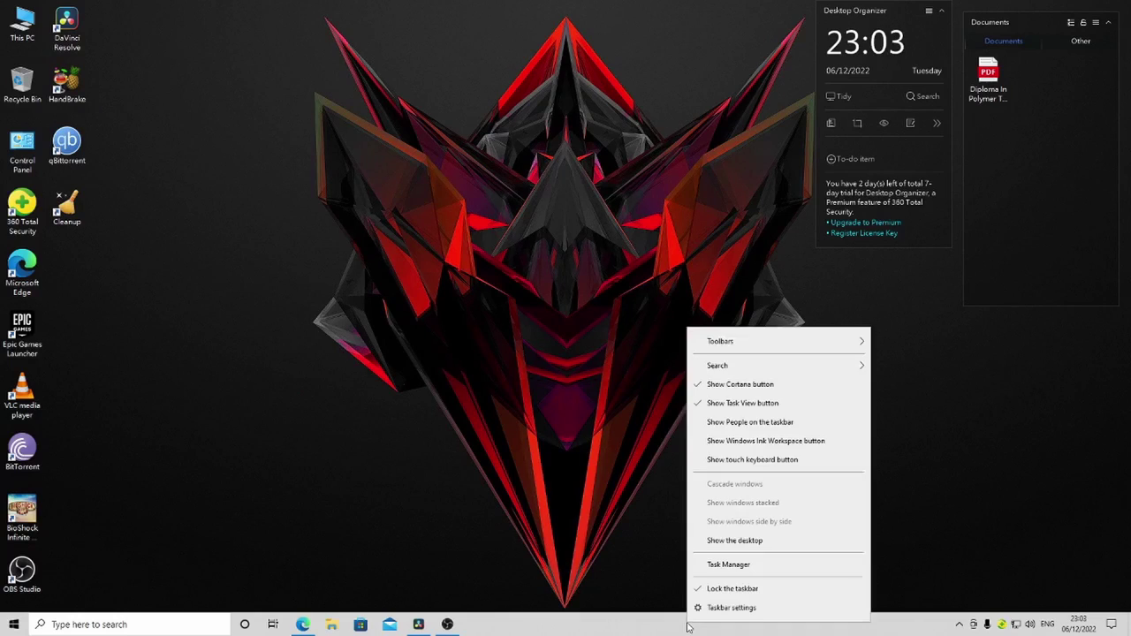
right_click(651, 626)
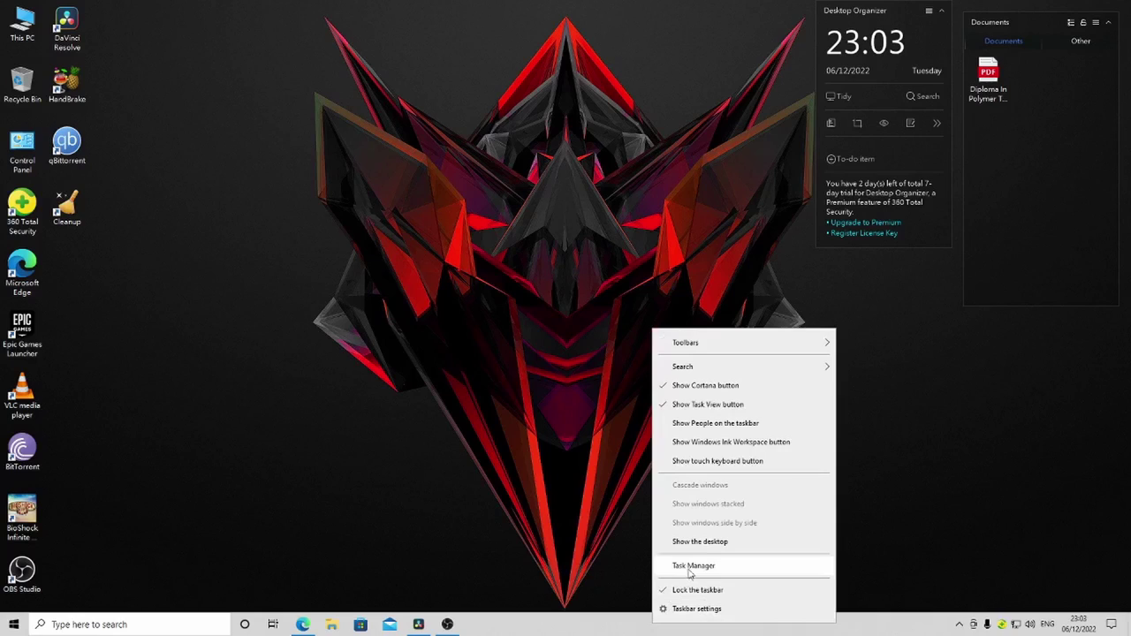
left_click(693, 567)
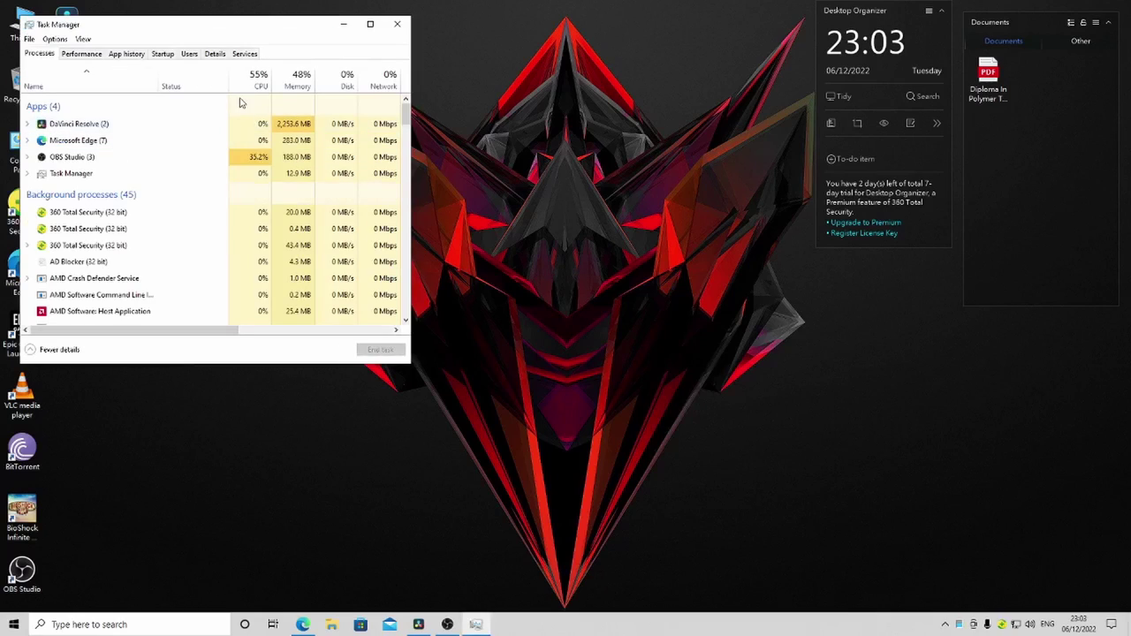
left_click(162, 55)
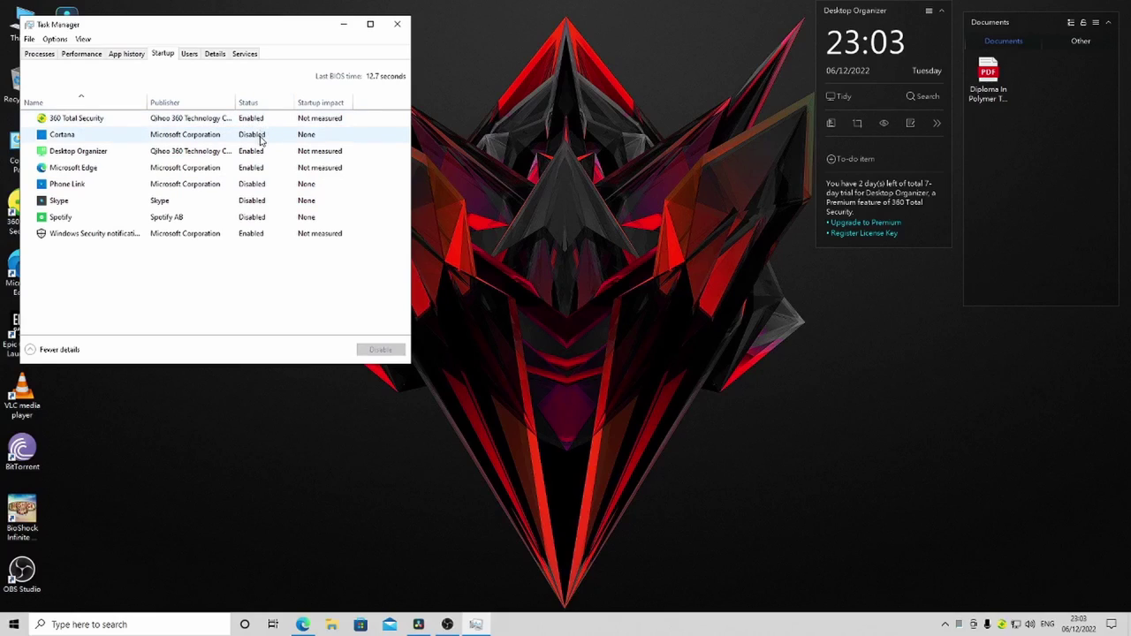
- Examine the startup entries for Desktop Organizer, Microsoft Edge, Phone Link, Spotify and Skype, and close Task Manager
left_click(115, 156)
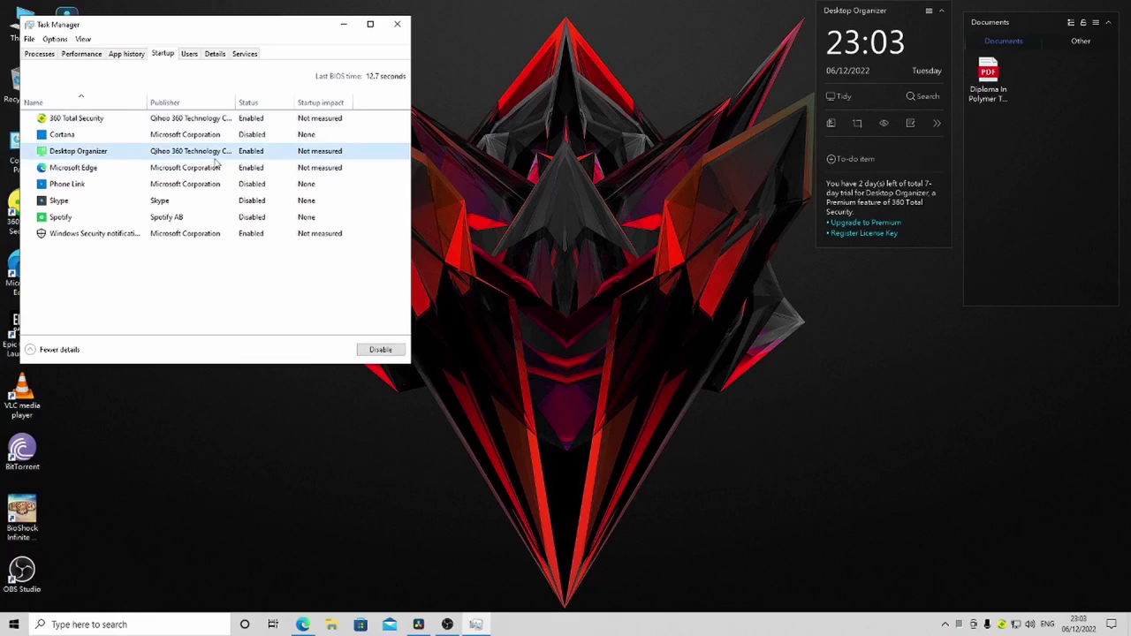
left_click(91, 174)
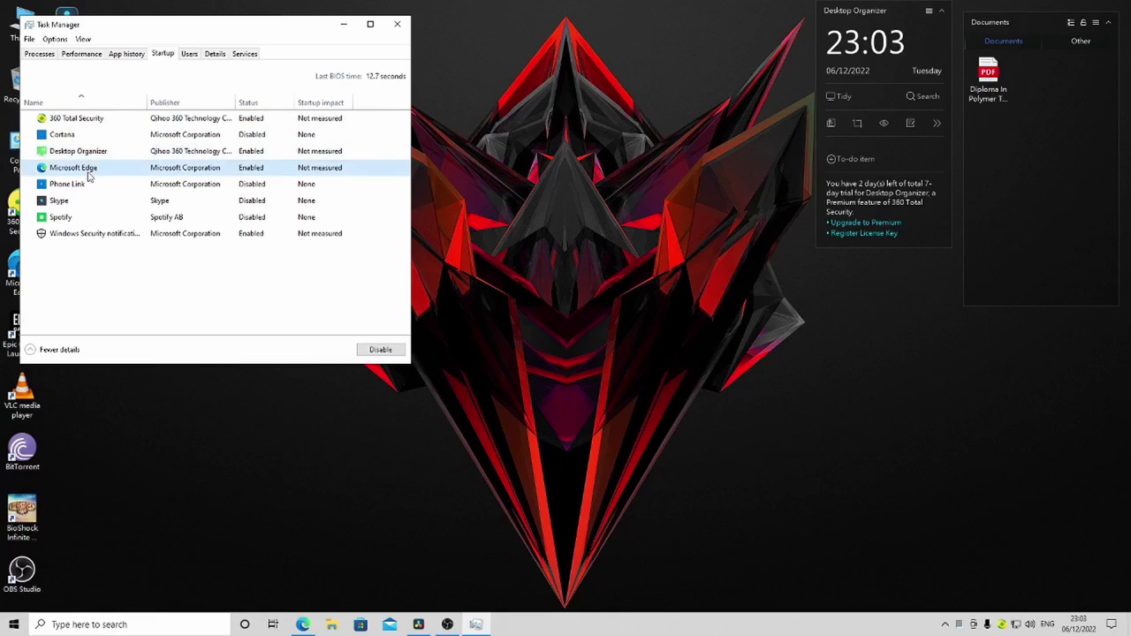
left_click(73, 188)
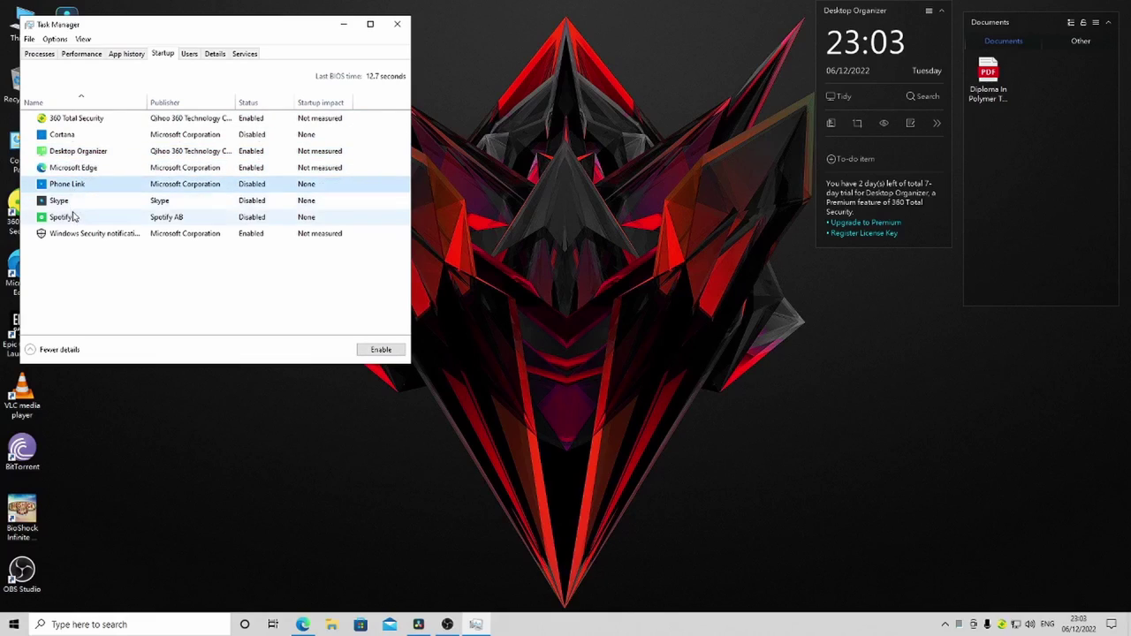
left_click(75, 220)
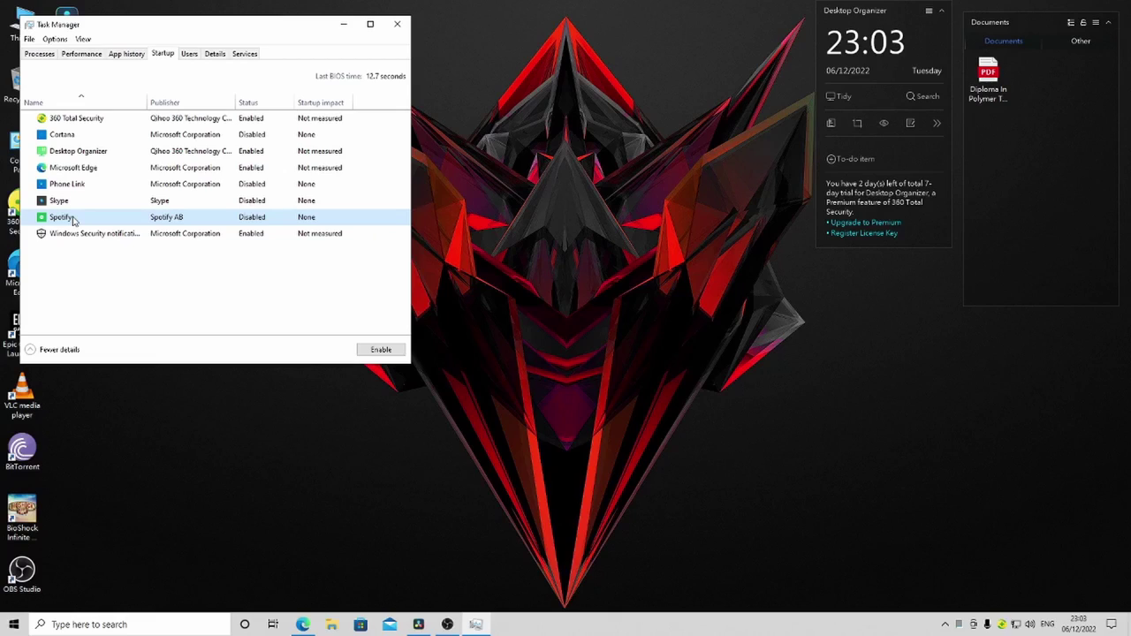
left_click(120, 201)
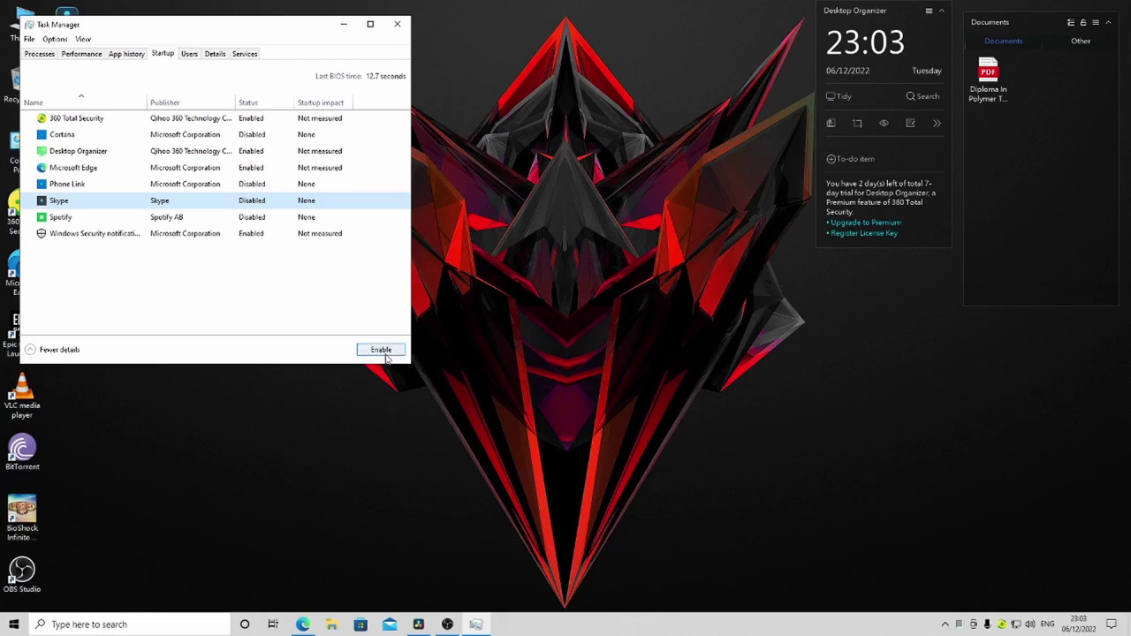
left_click(399, 25)
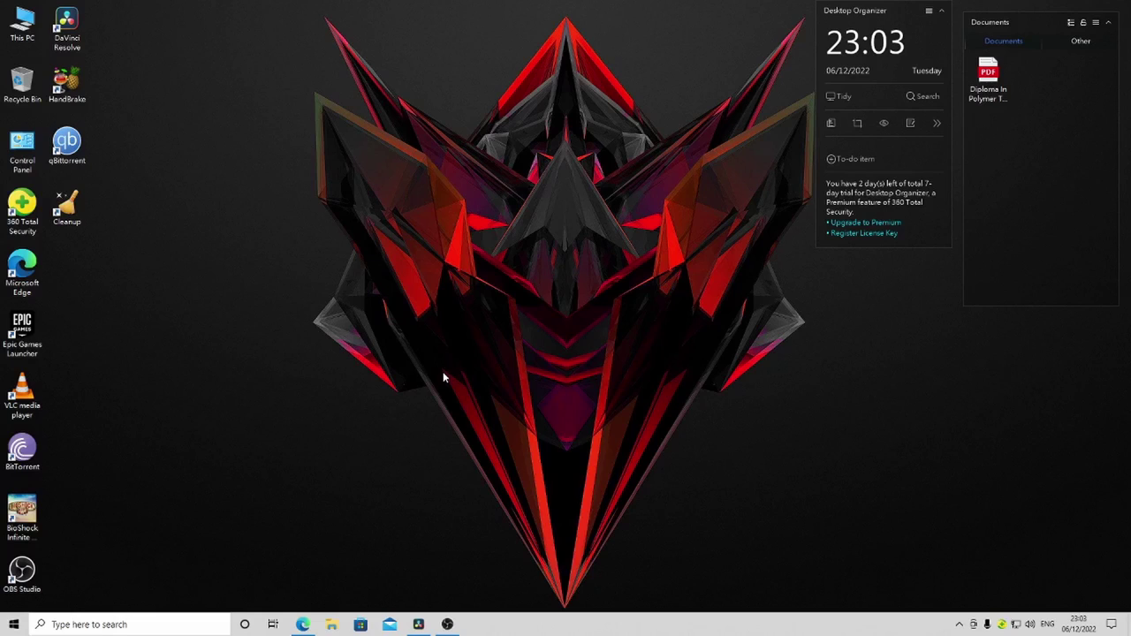
- Open the Windows Prefetch folder by running "prefetch" from the Run dialog
left_click(149, 627)
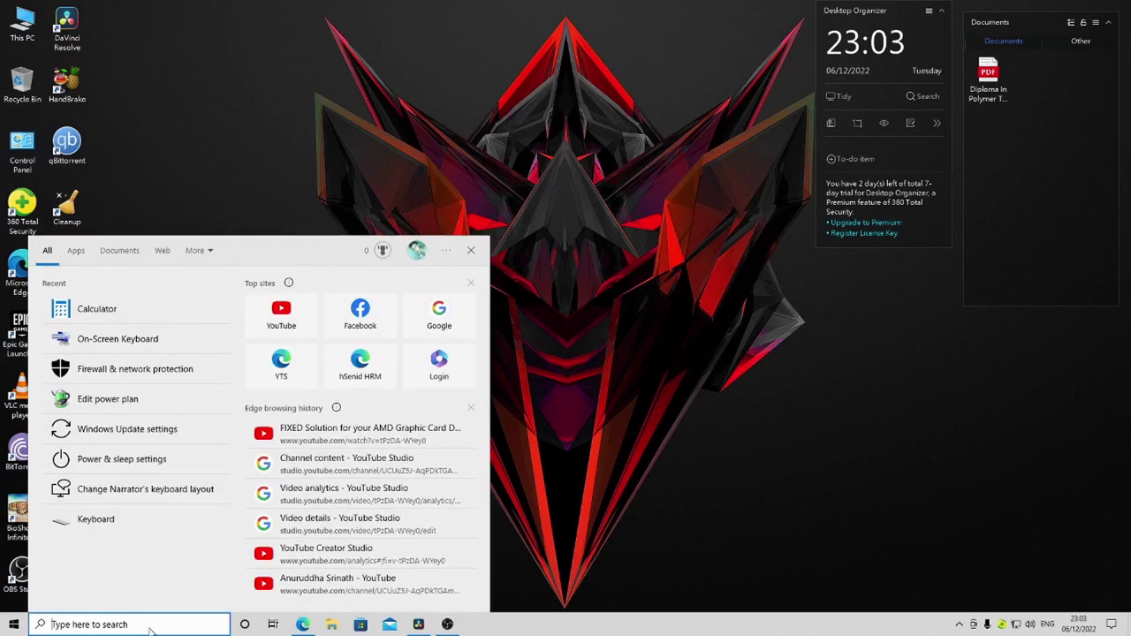
type("run")
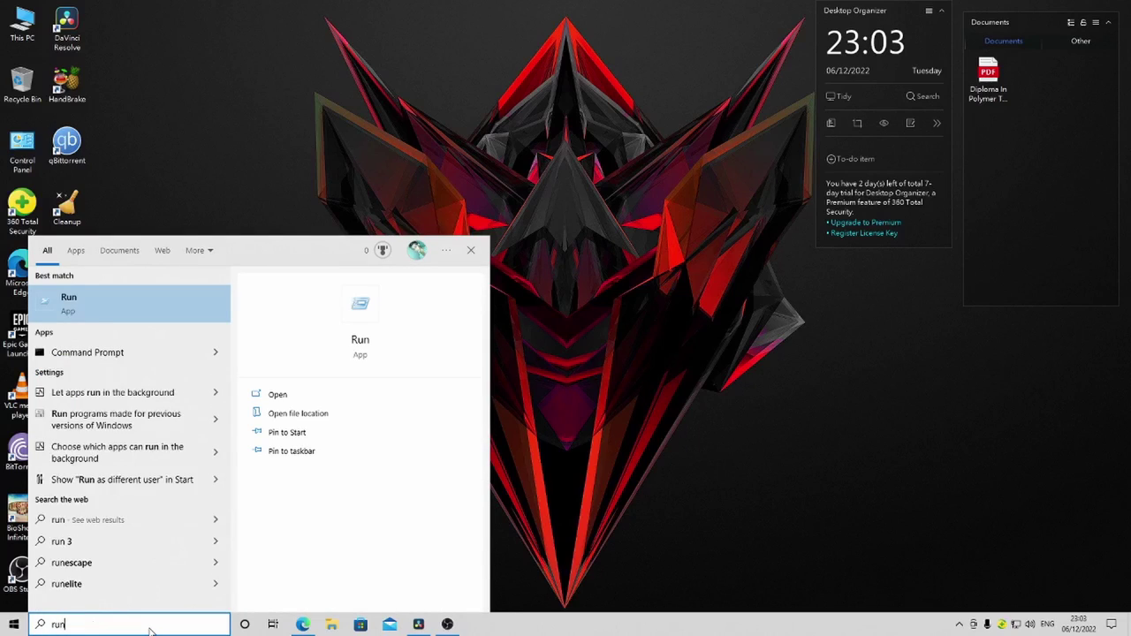
key("Return")
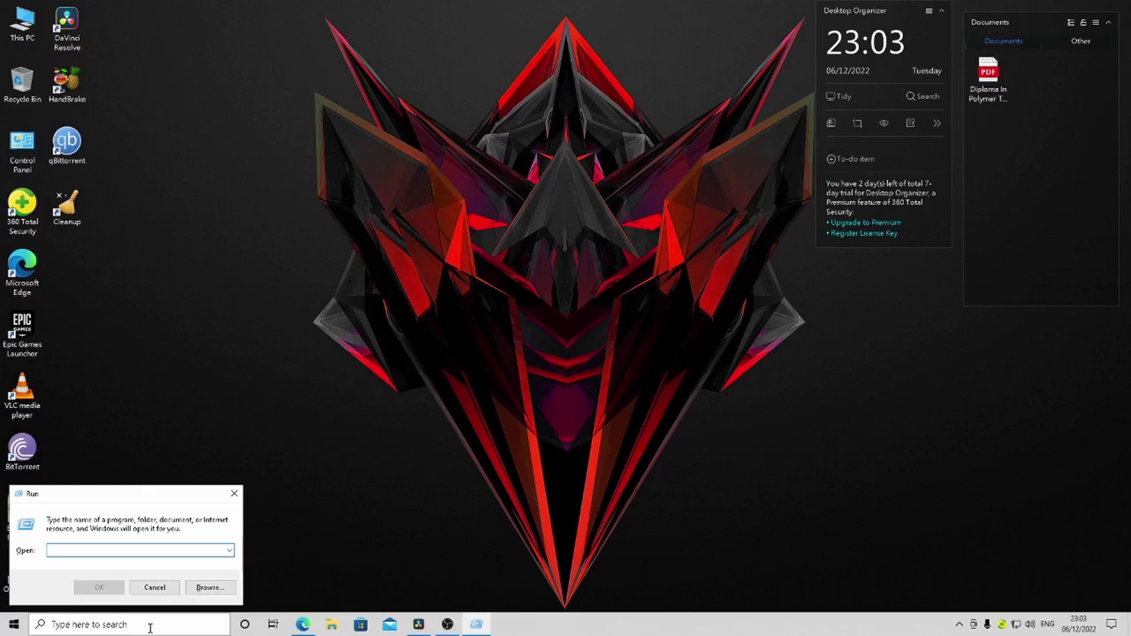
type("prefetc")
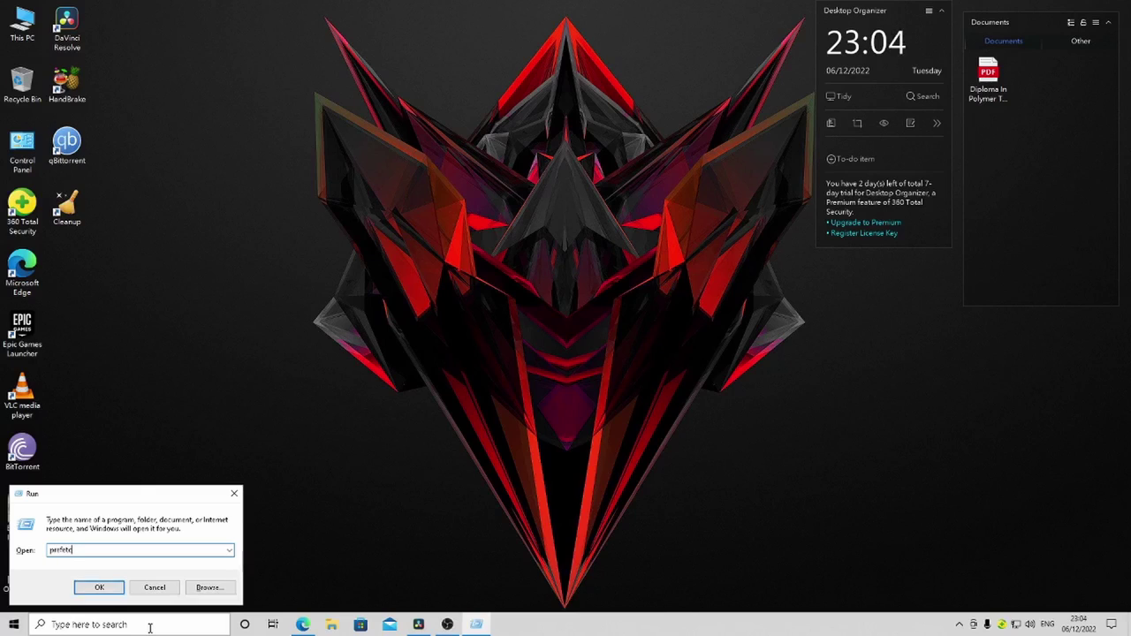
type("h")
key("Return")
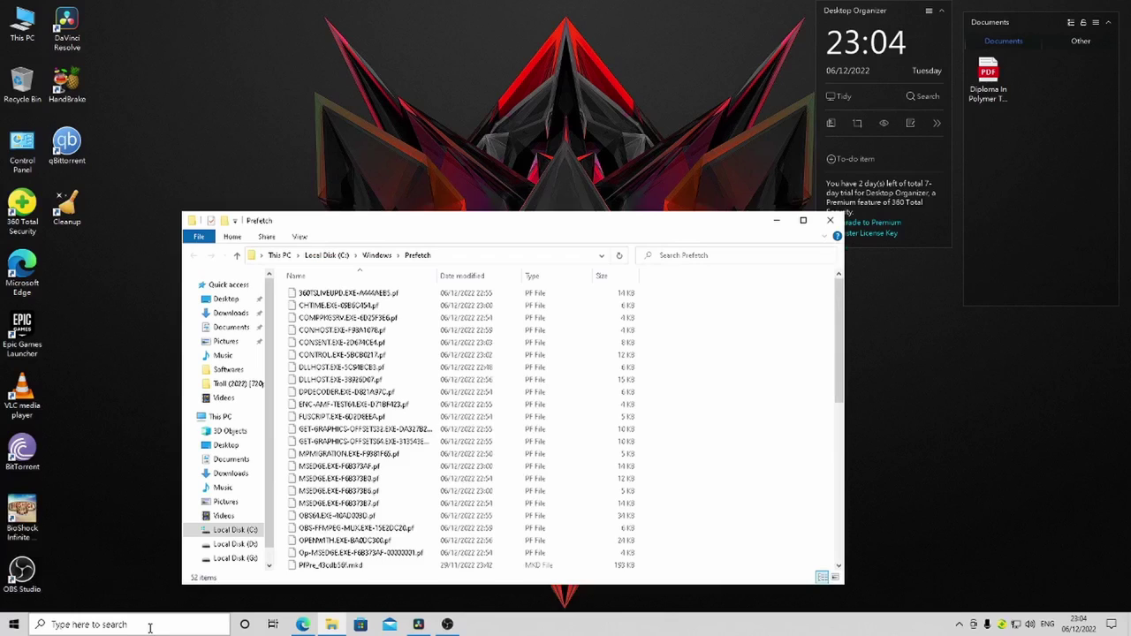
- Permanently delete all files in the Prefetch folder, skipping every item that is in use, and close the folder
key("ctrl+a")
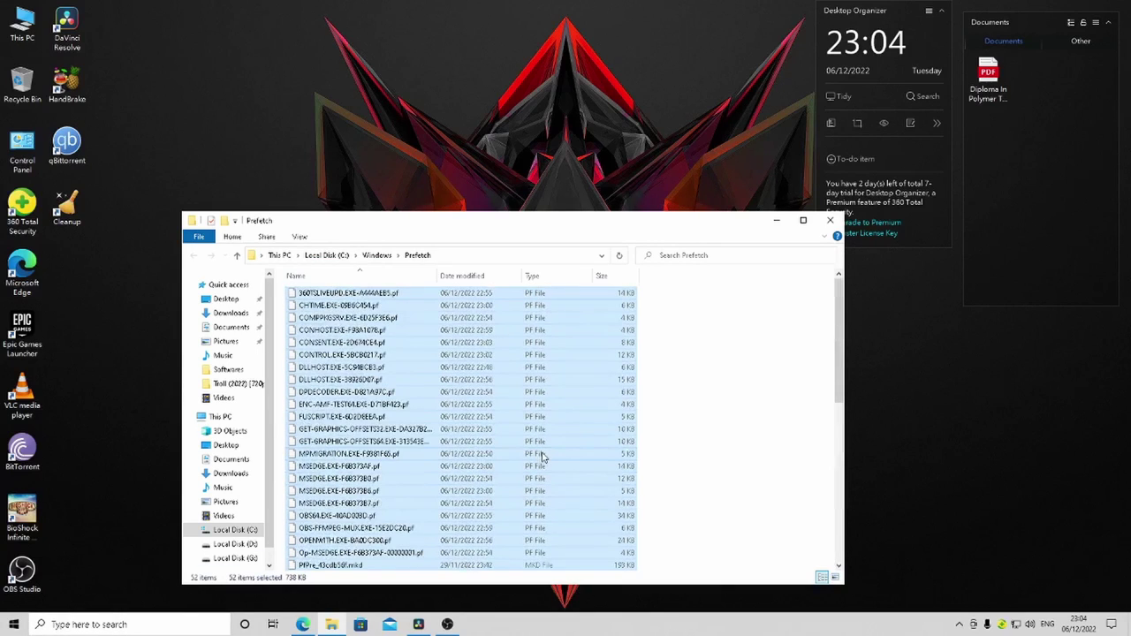
key("shift+Delete")
key("Return")
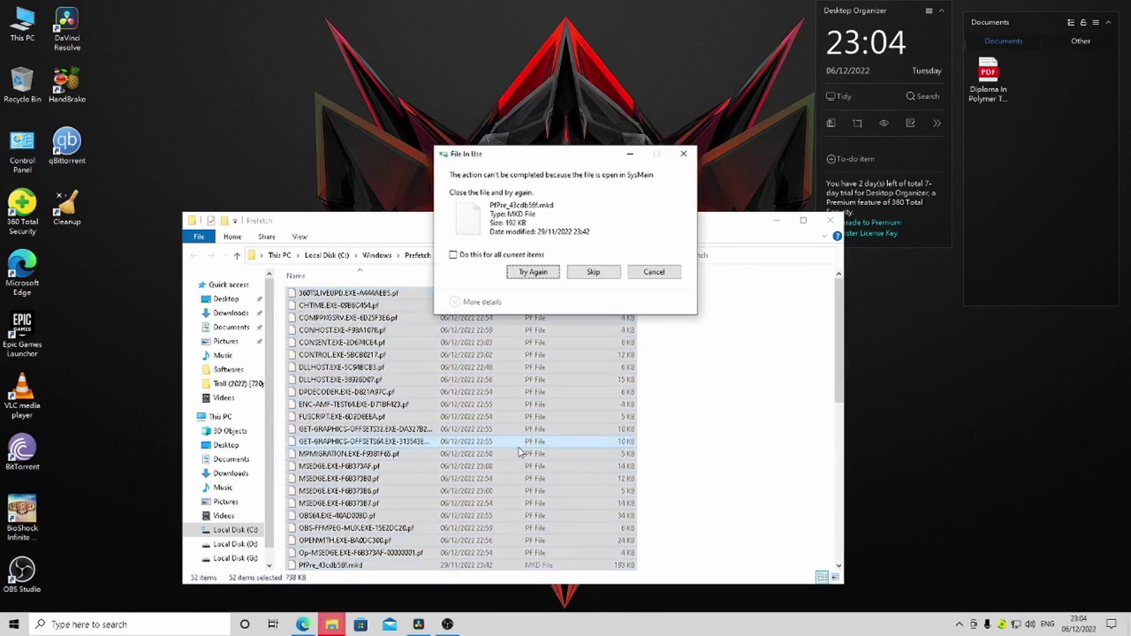
left_click(500, 255)
left_click(576, 276)
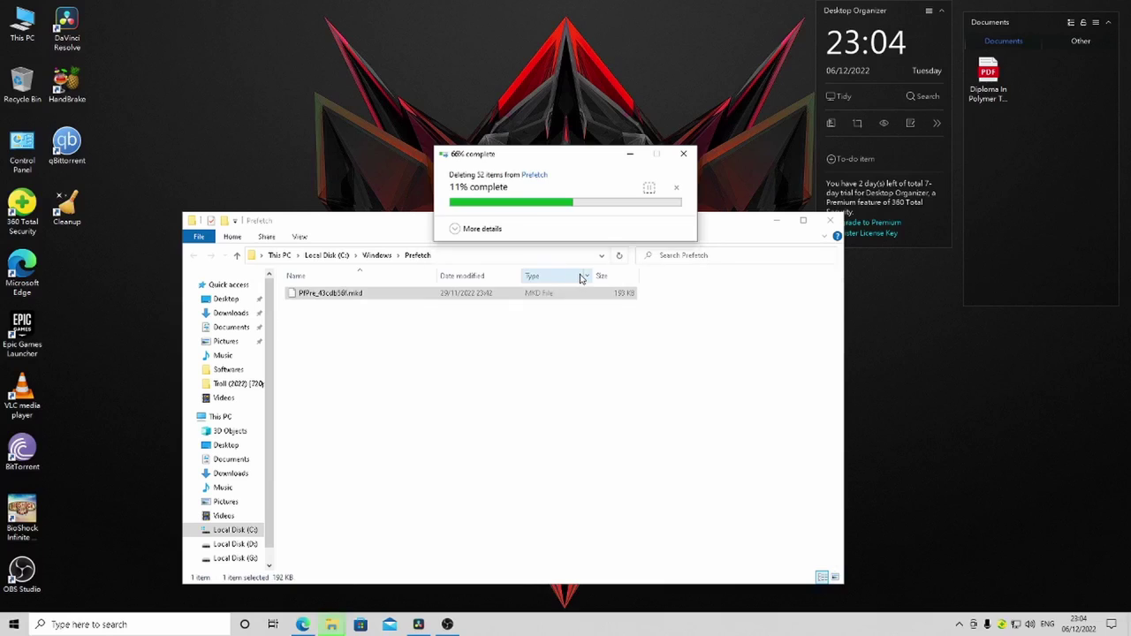
left_click(830, 221)
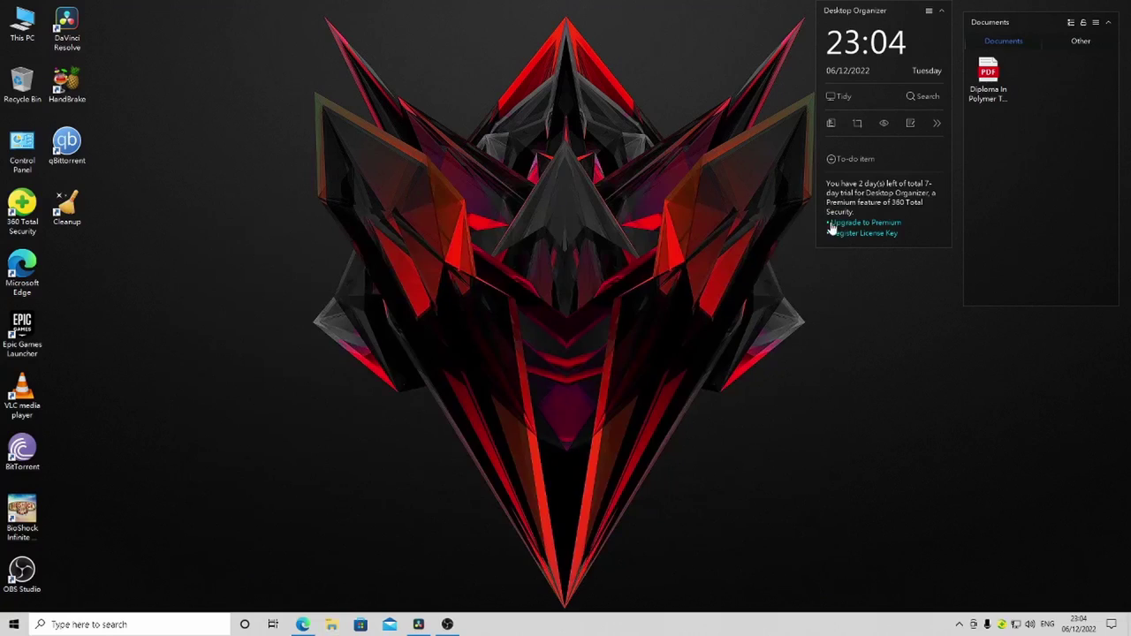
- Open the user's temporary files folder by running "%temp%" from the Run dialog
key("super+r")
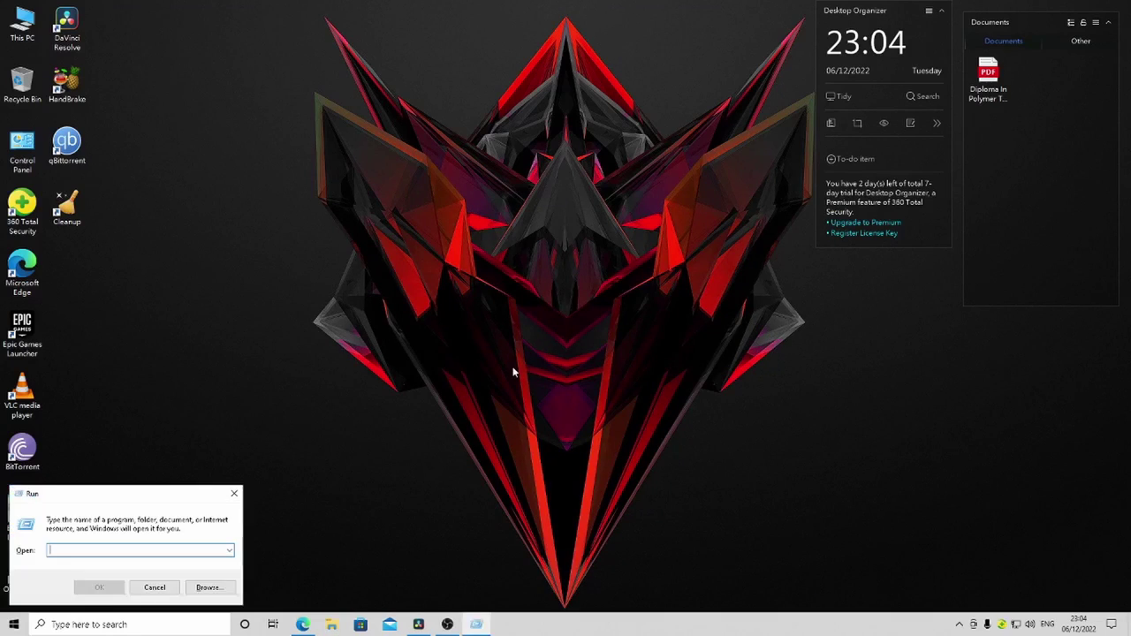
type("%")
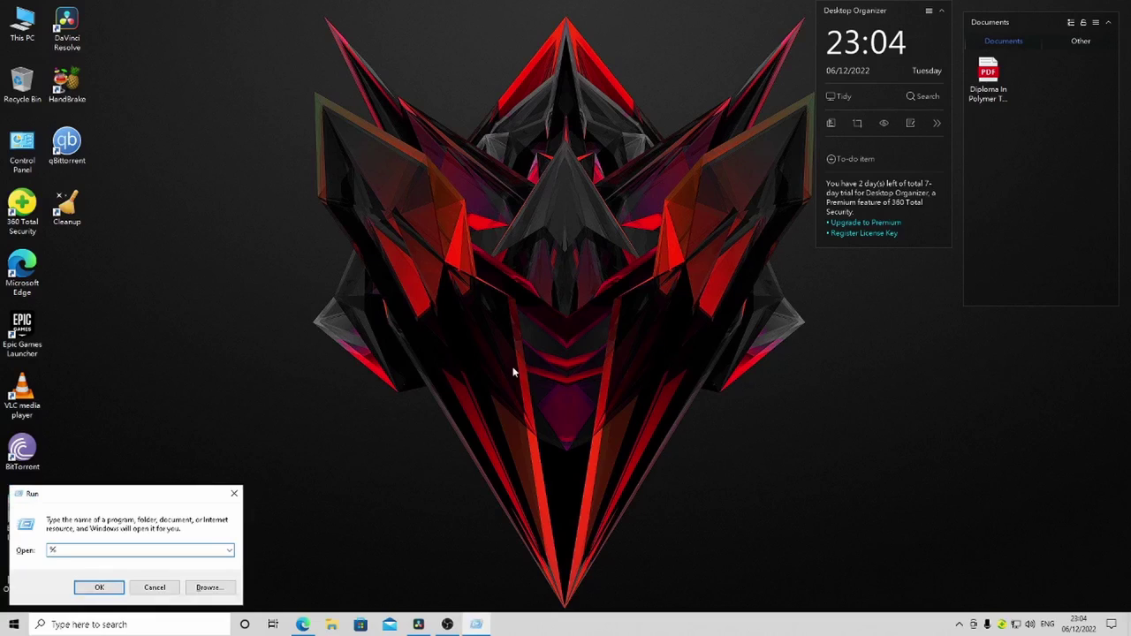
type("temp%")
key("Return")
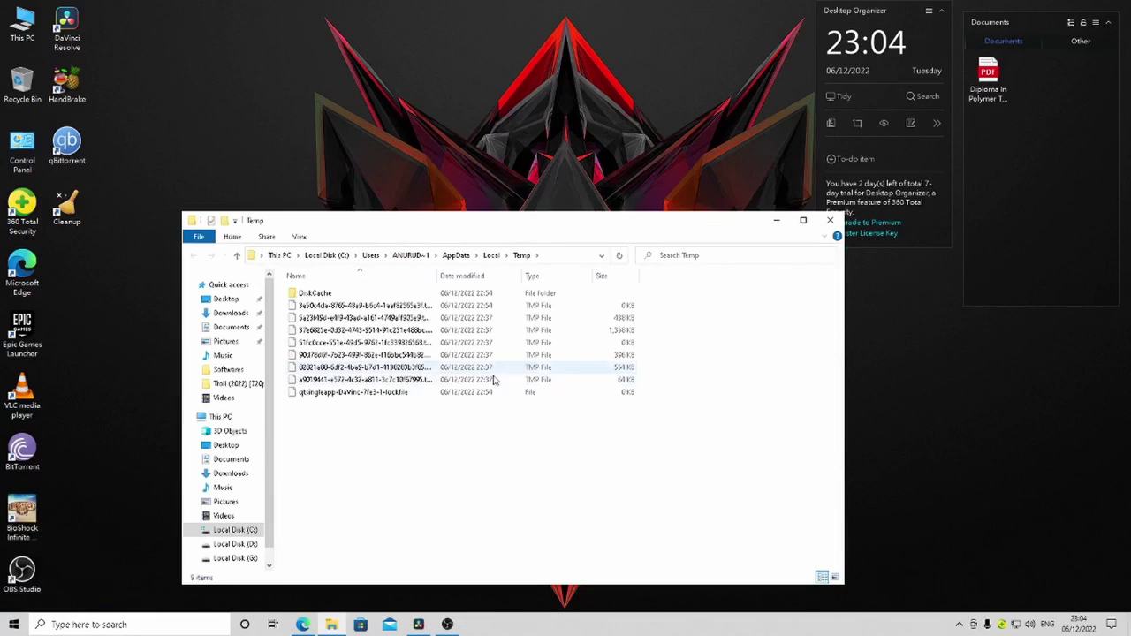
- Permanently delete all items in the Temp folder, skipping every file that is in use, and close the folder
key("ctrl+a")
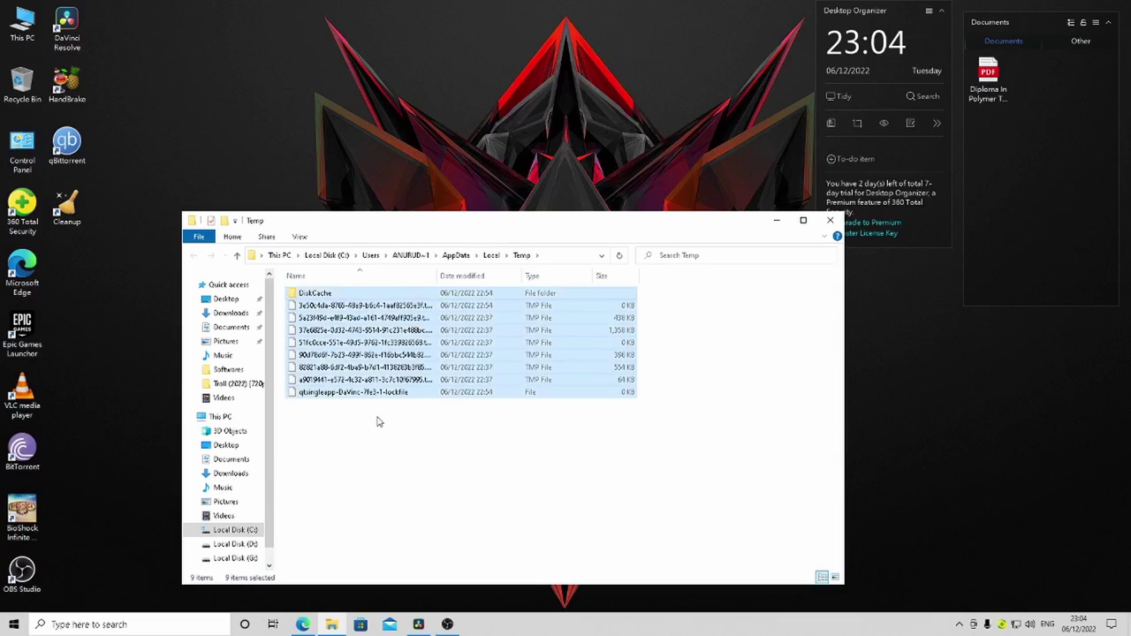
key("shift+Delete")
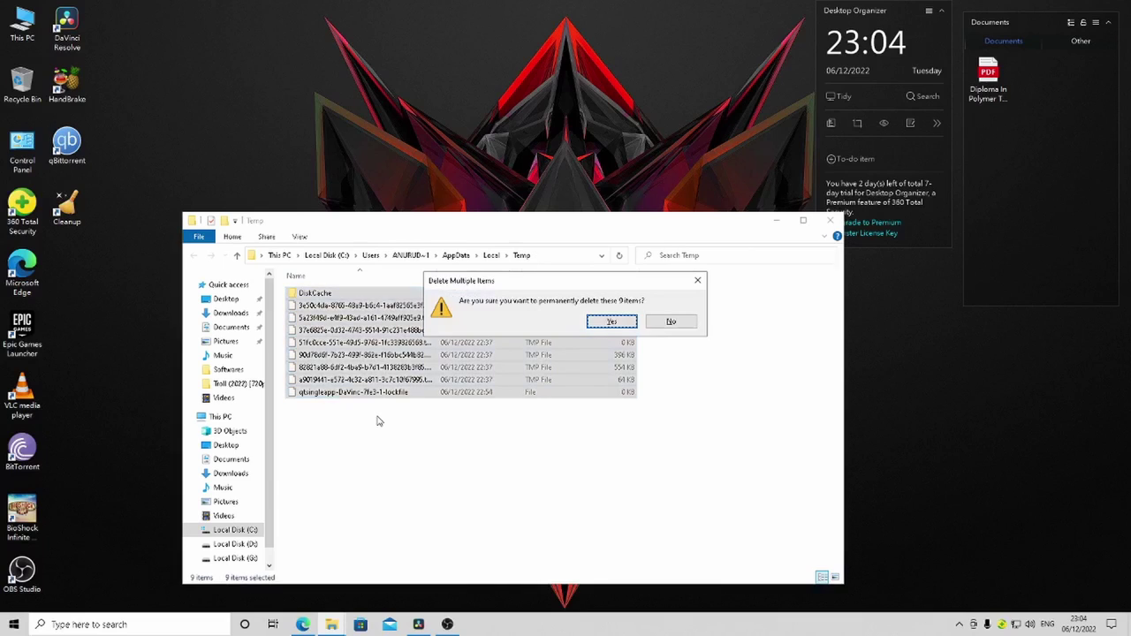
key("Return")
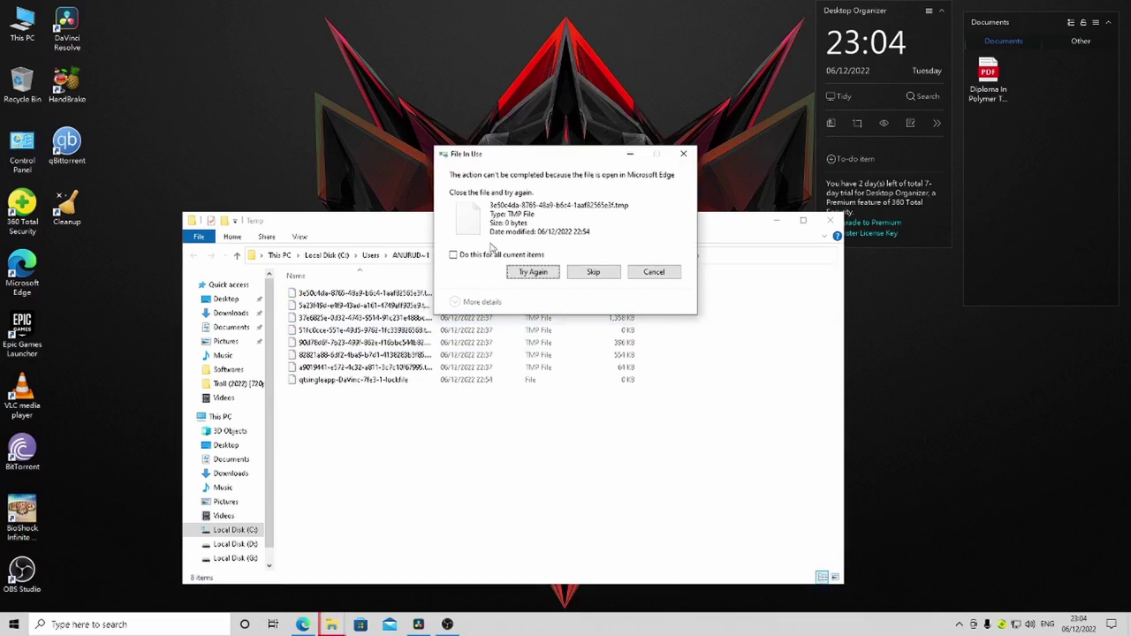
left_click(495, 256)
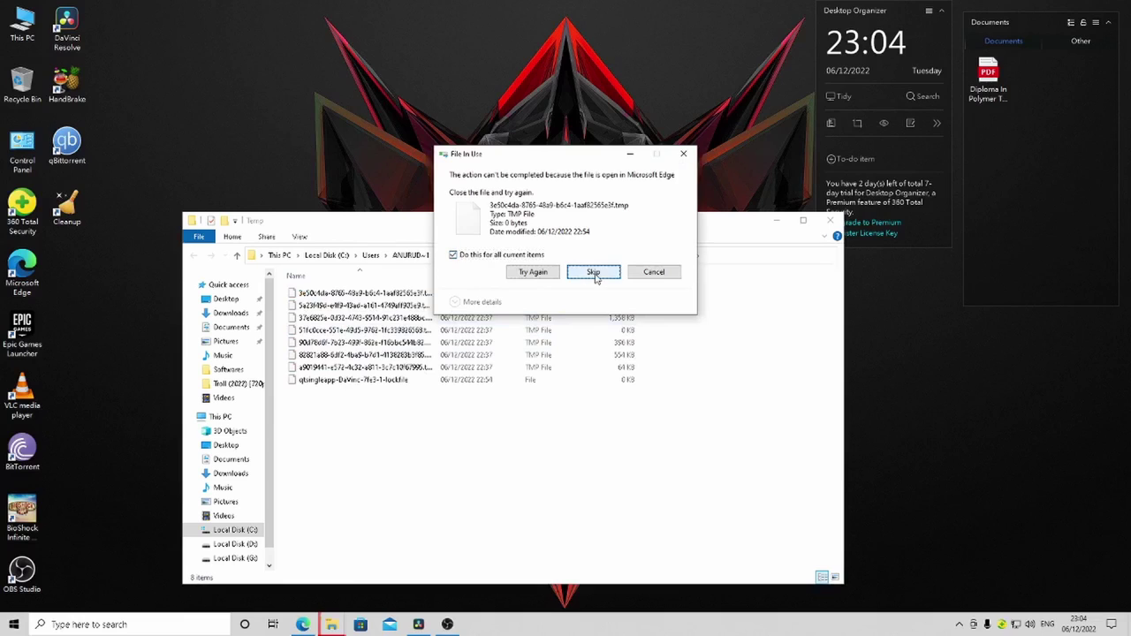
left_click(594, 275)
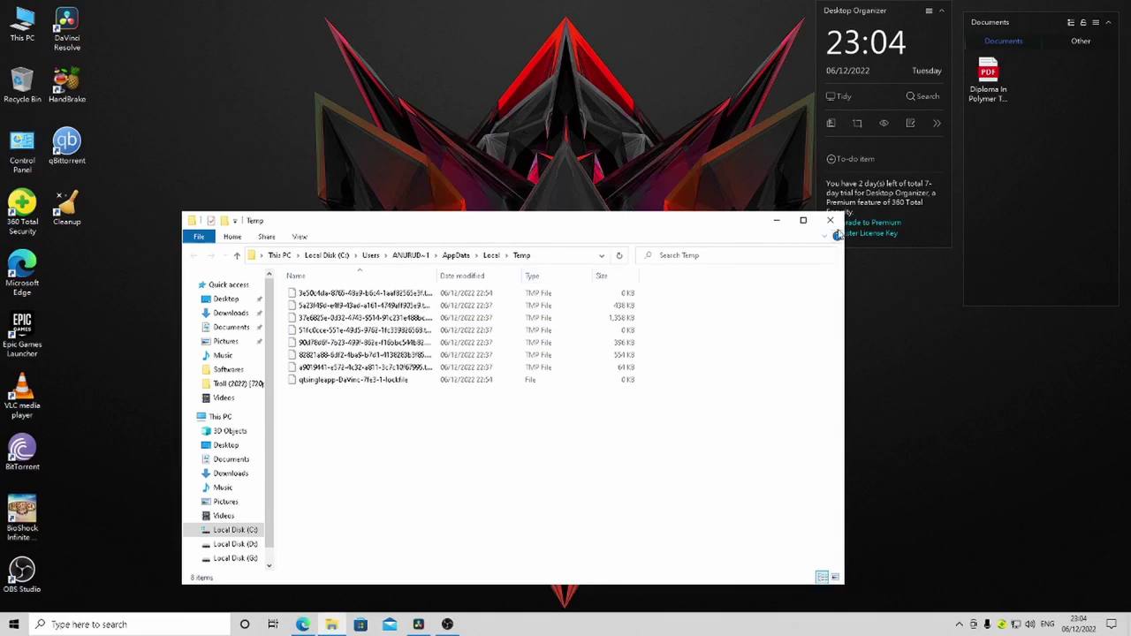
left_click(831, 220)
right_click(529, 200)
left_click(541, 243)
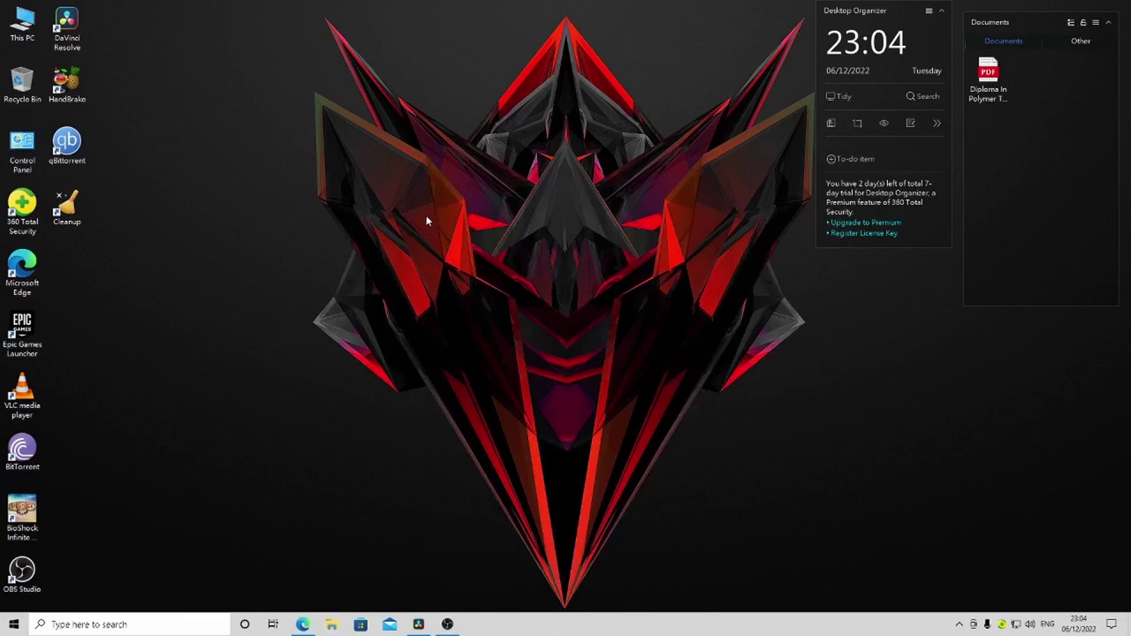
right_click(425, 215)
left_click(455, 265)
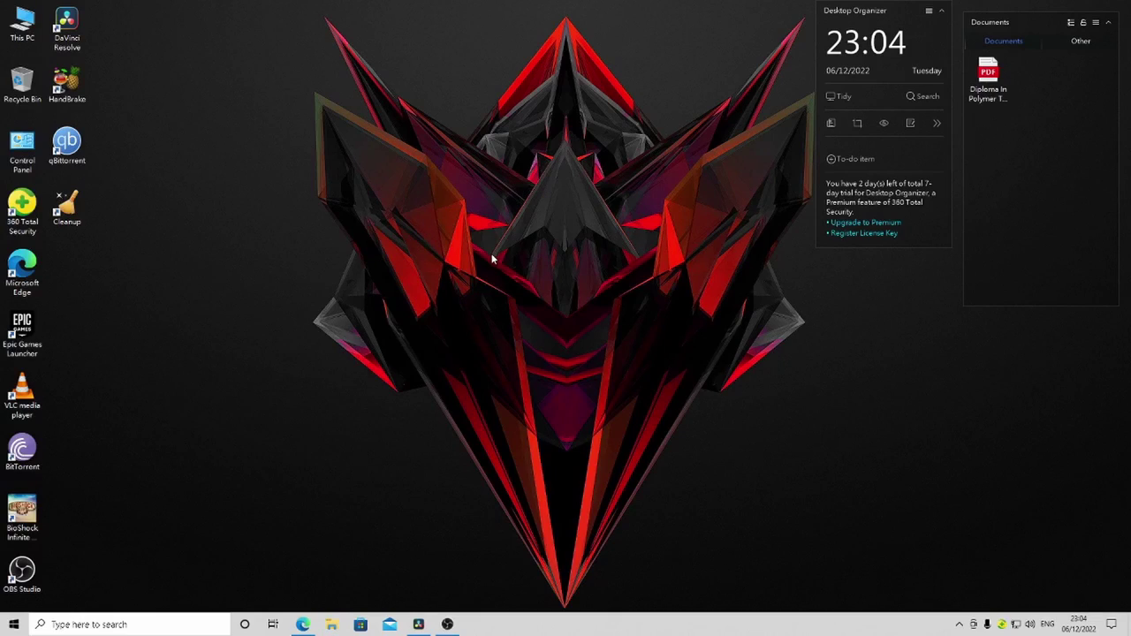